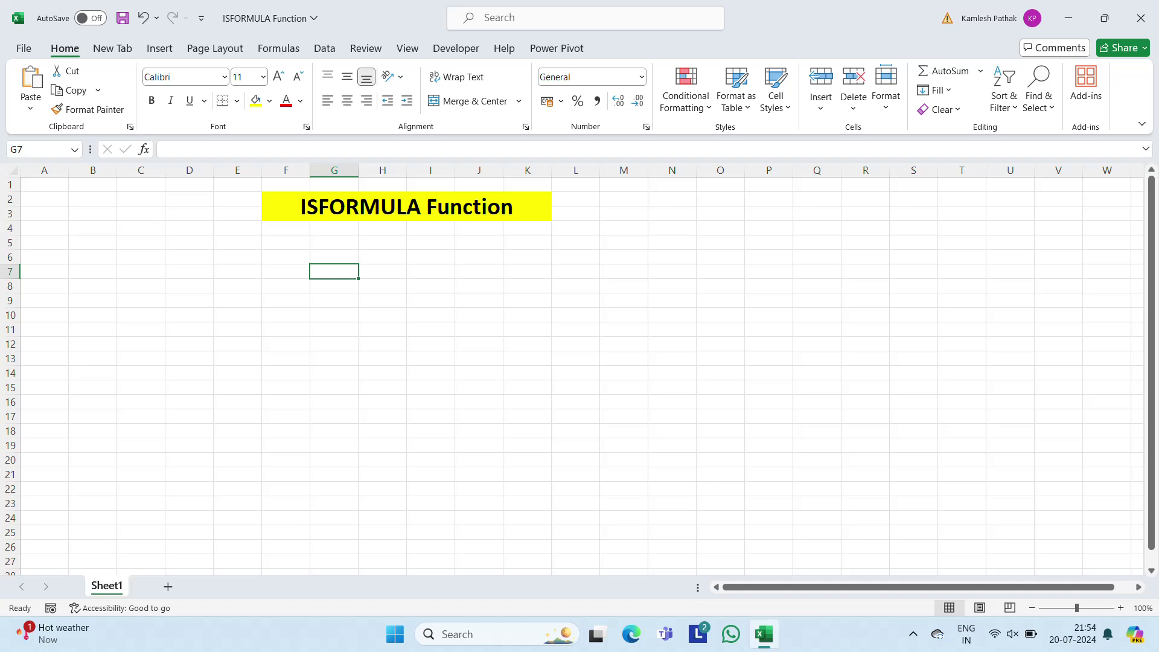
pyautogui.click(411, 272)
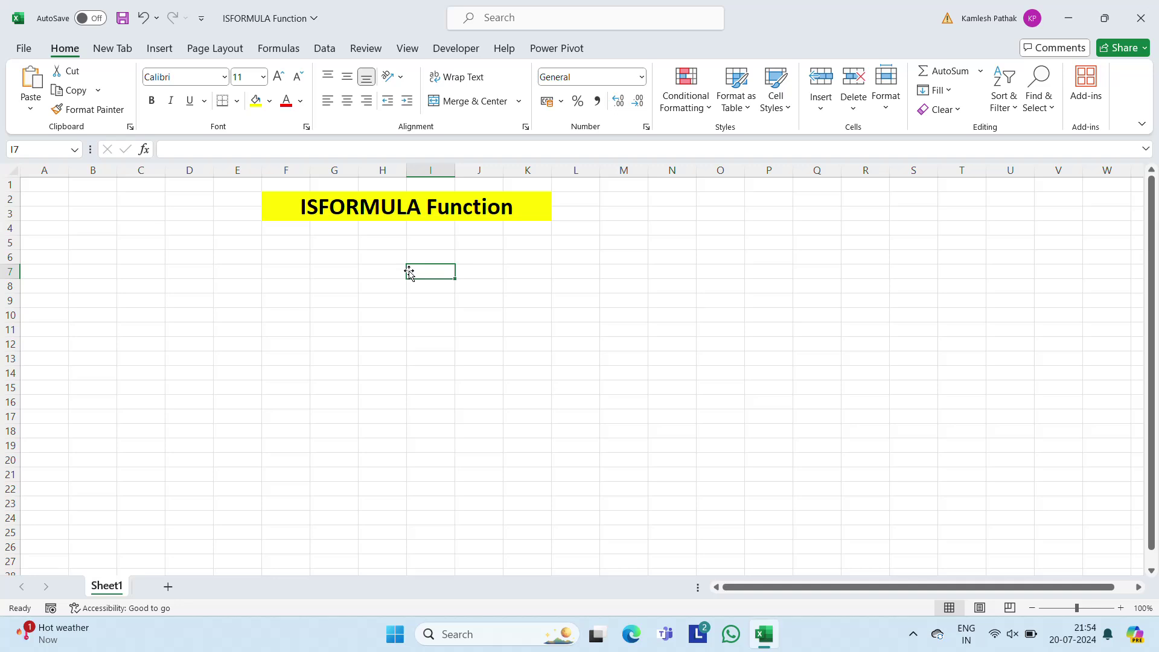
pyautogui.press('Left')
pyautogui.press('Left')
pyautogui.press('Left')
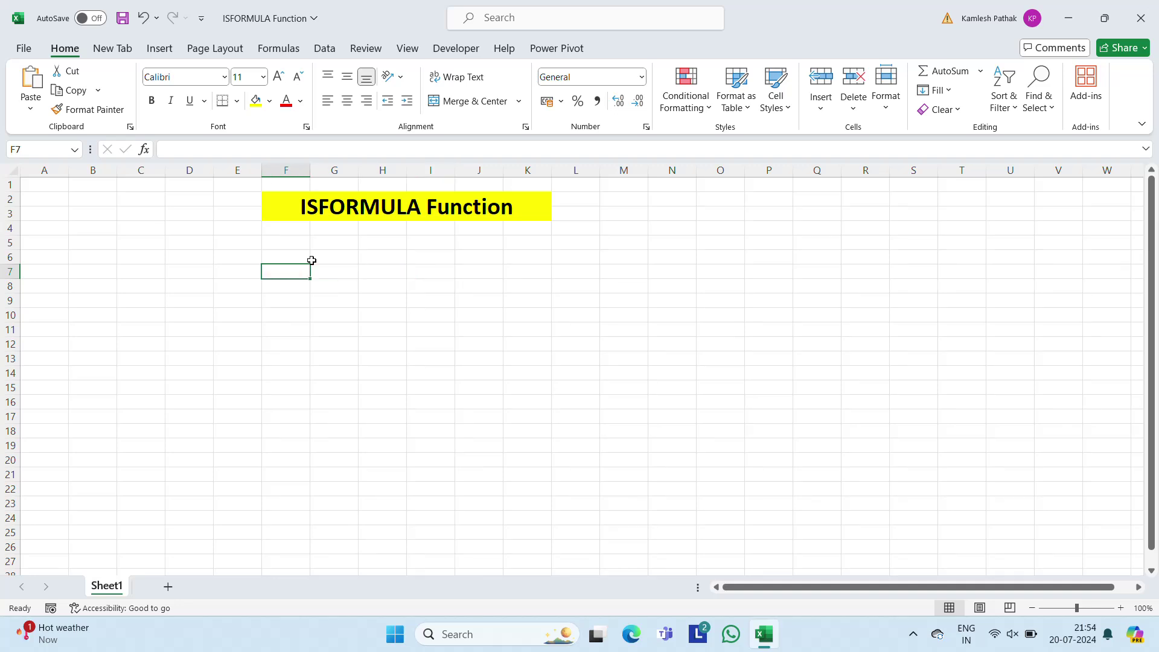
pyautogui.click(282, 252)
# - Set the font size to 16 for all cells from row 4 down to the sheet's last row
pyautogui.press('Up')
pyautogui.press('Up')
pyautogui.press('Left')
pyautogui.press('Left')
pyautogui.press('Home')
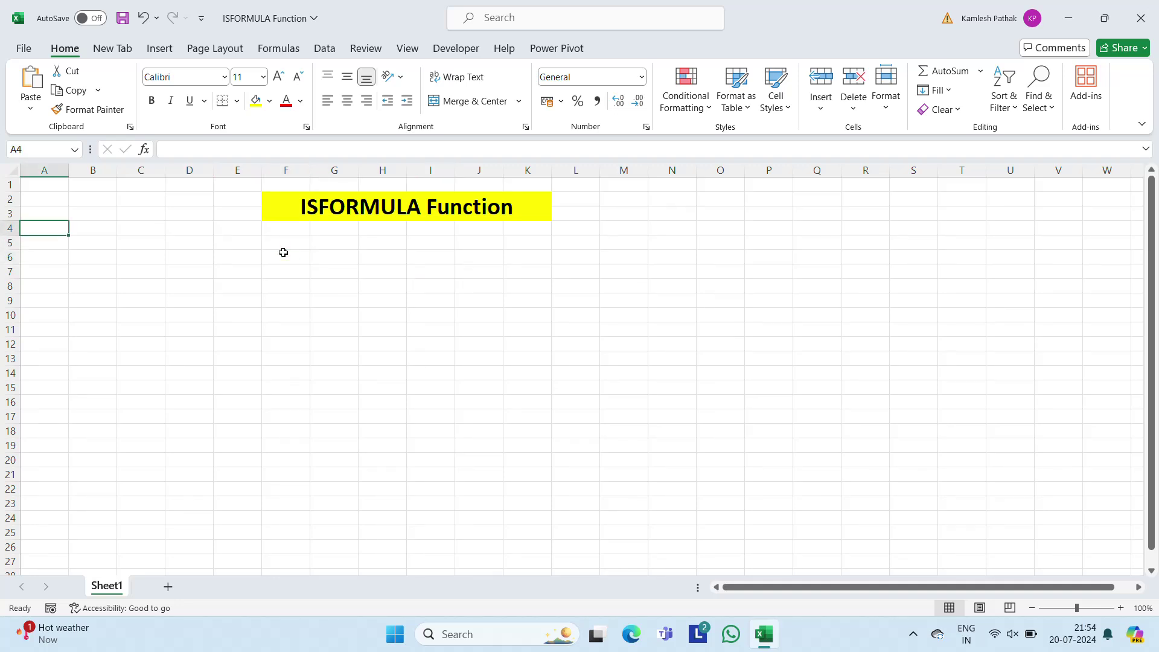
pyautogui.press('Down')
pyautogui.press('Up')
pyautogui.hotkey('ctrl', 'shift', 'Down')
pyautogui.hotkey('ctrl', 'a')
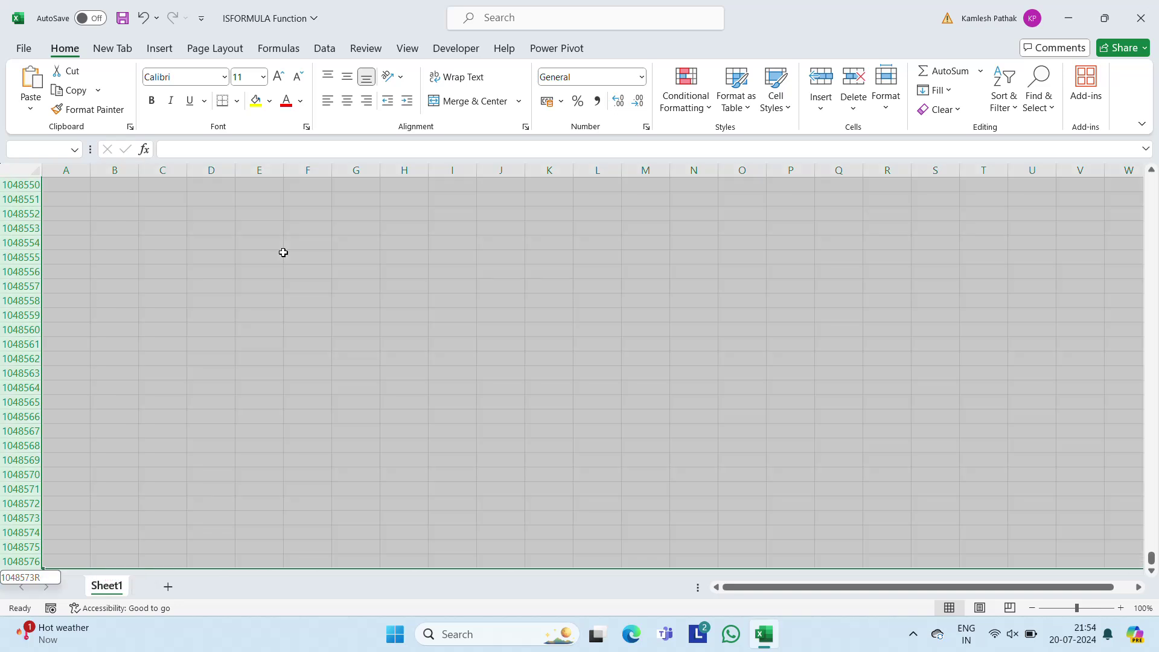
pyautogui.click(264, 77)
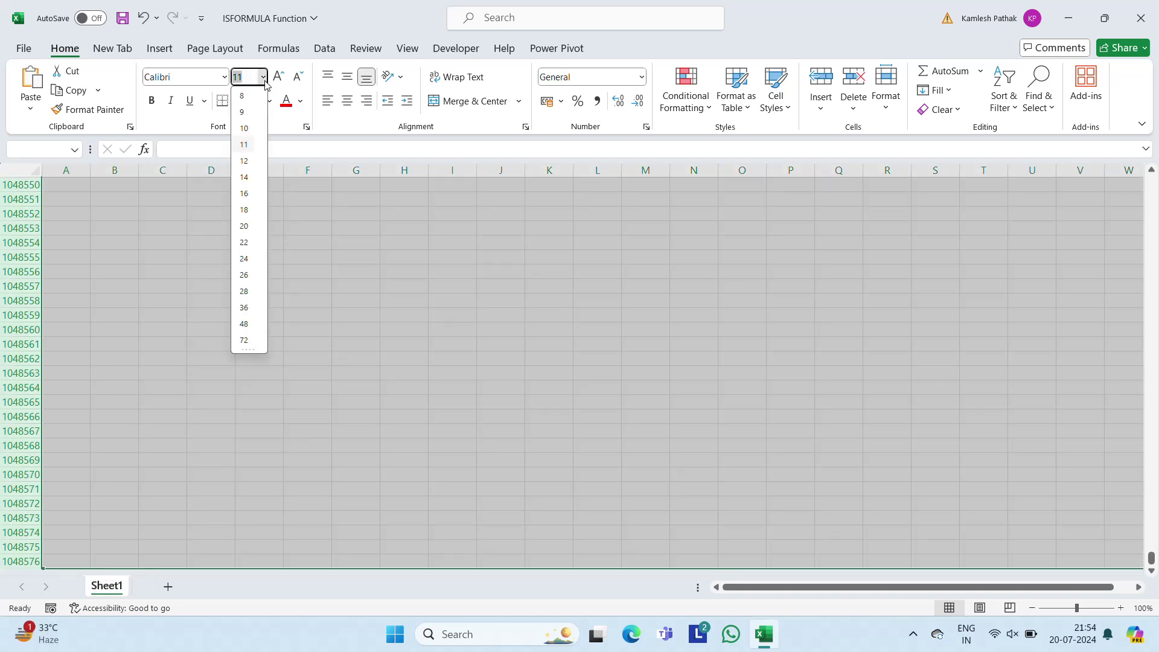
pyautogui.click(247, 193)
pyautogui.click(292, 287)
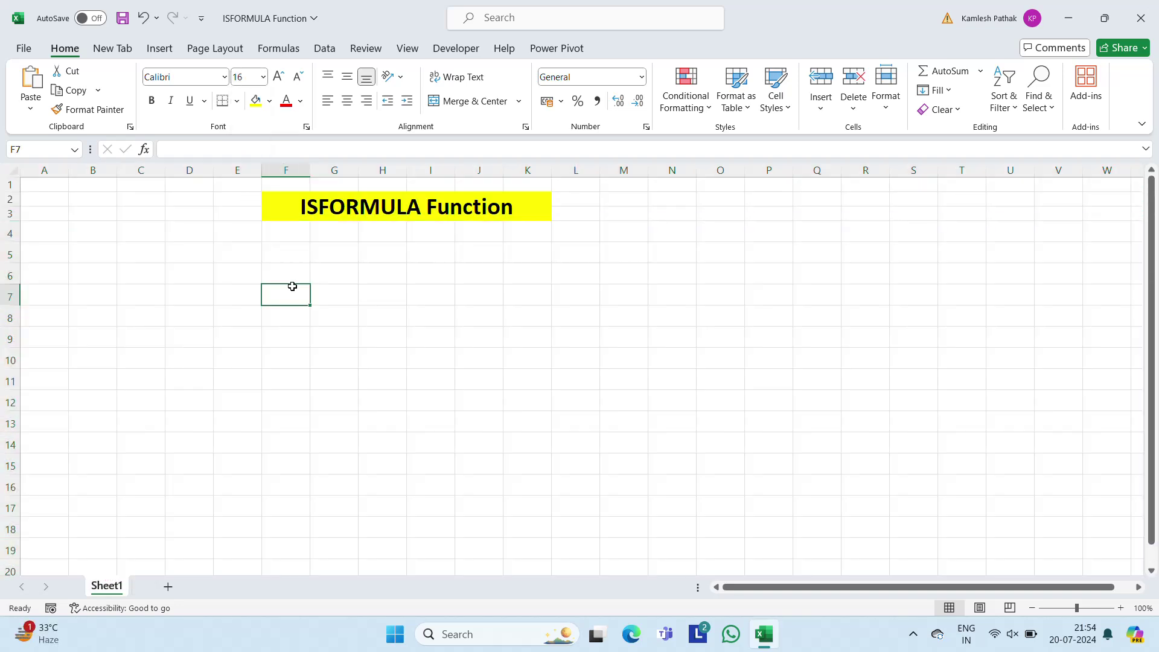
pyautogui.press('Down')
pyautogui.press('Up')
pyautogui.press('Up')
pyautogui.press('Up')
pyautogui.press('Up')
pyautogui.press('Up')
pyautogui.press('Up')
pyautogui.press('Down')
pyautogui.press('Down')
pyautogui.press('Down')
pyautogui.press('Down')
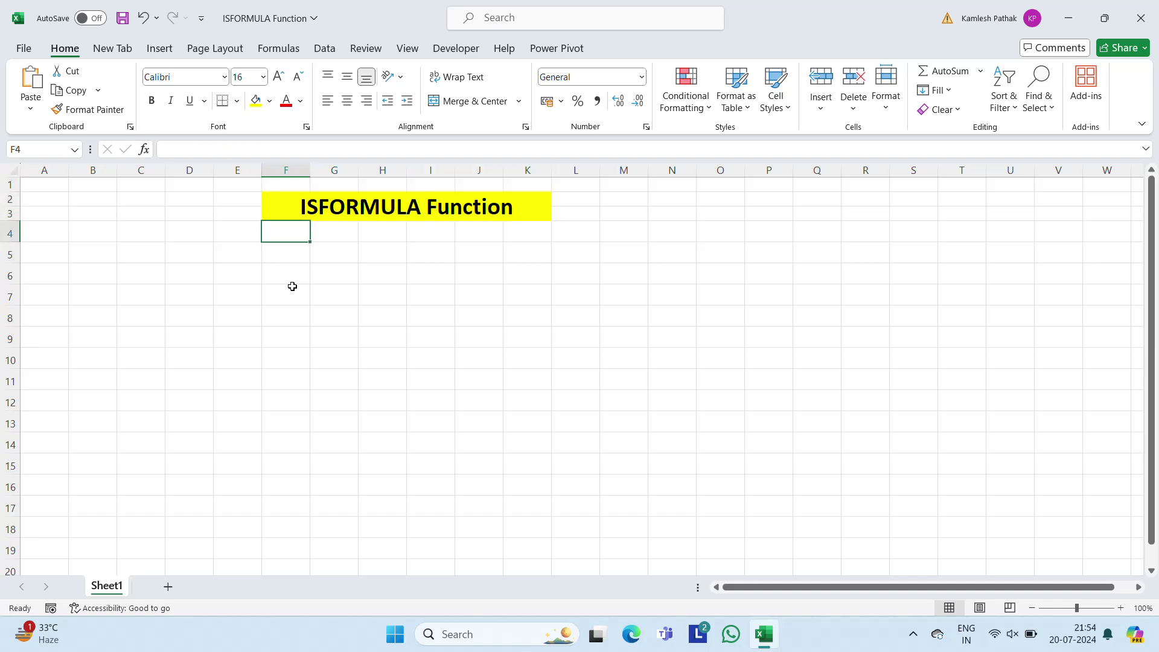
pyautogui.press('Up')
pyautogui.press('Up')
pyautogui.press('Up')
pyautogui.press('Up')
pyautogui.press('Down')
pyautogui.press('Down')
pyautogui.press('Down')
pyautogui.press('Down')
pyautogui.press('Down')
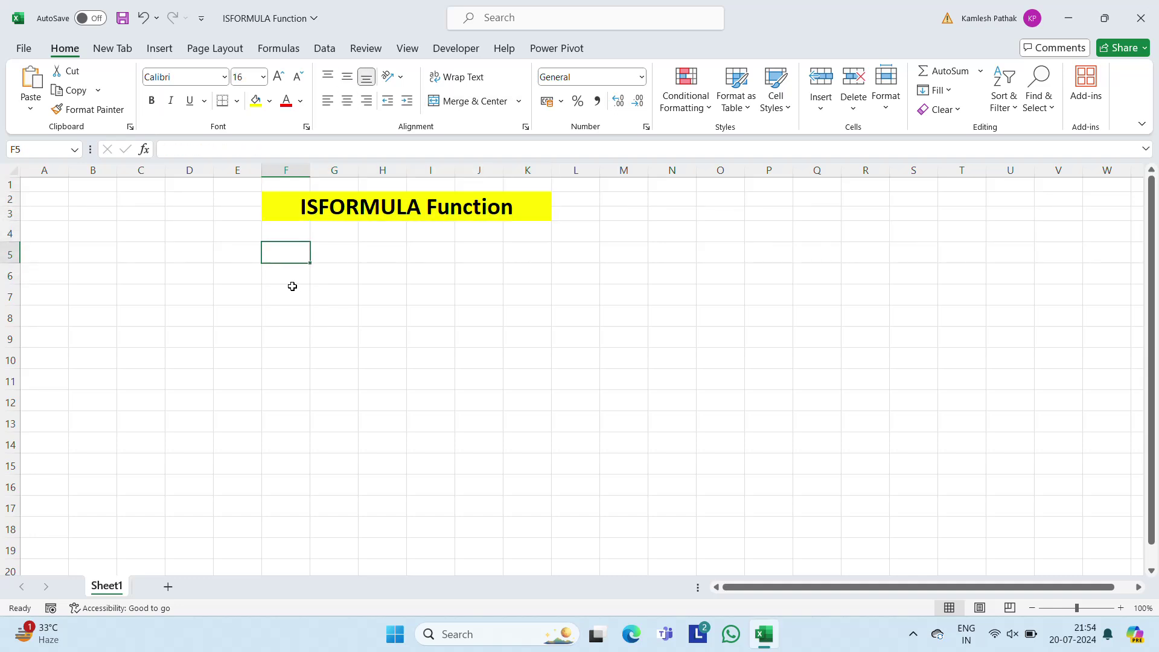
# - Enter the addition formula =500+600 in cell F6
pyautogui.press('Up')
pyautogui.press('Up')
pyautogui.press('Down')
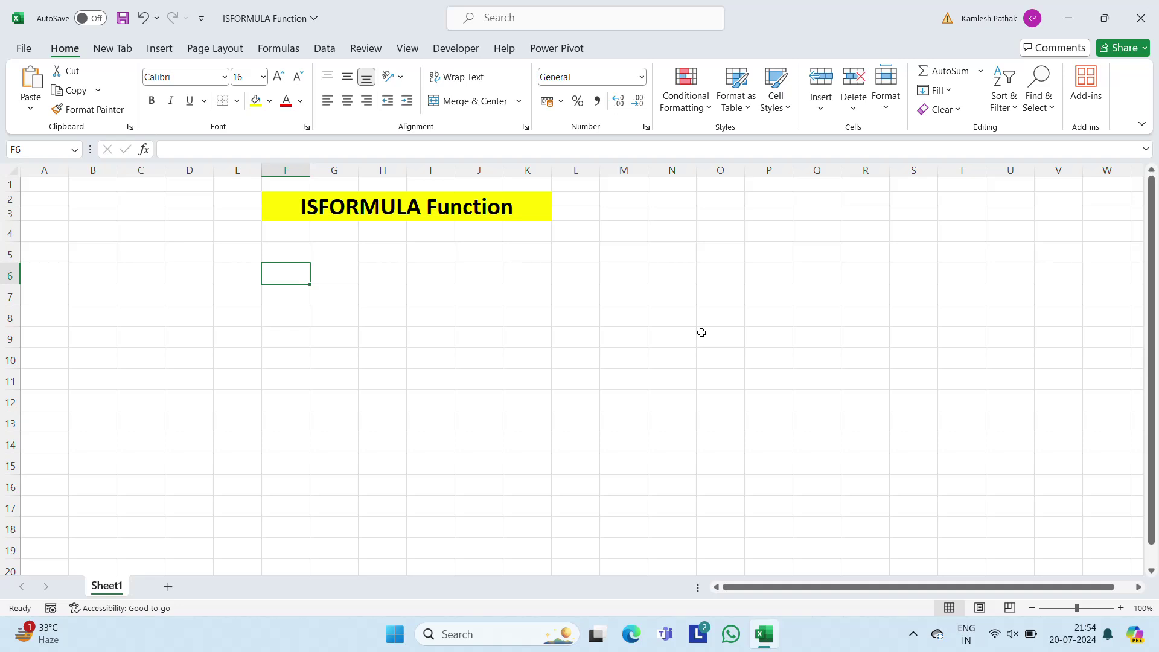
pyautogui.write('=')
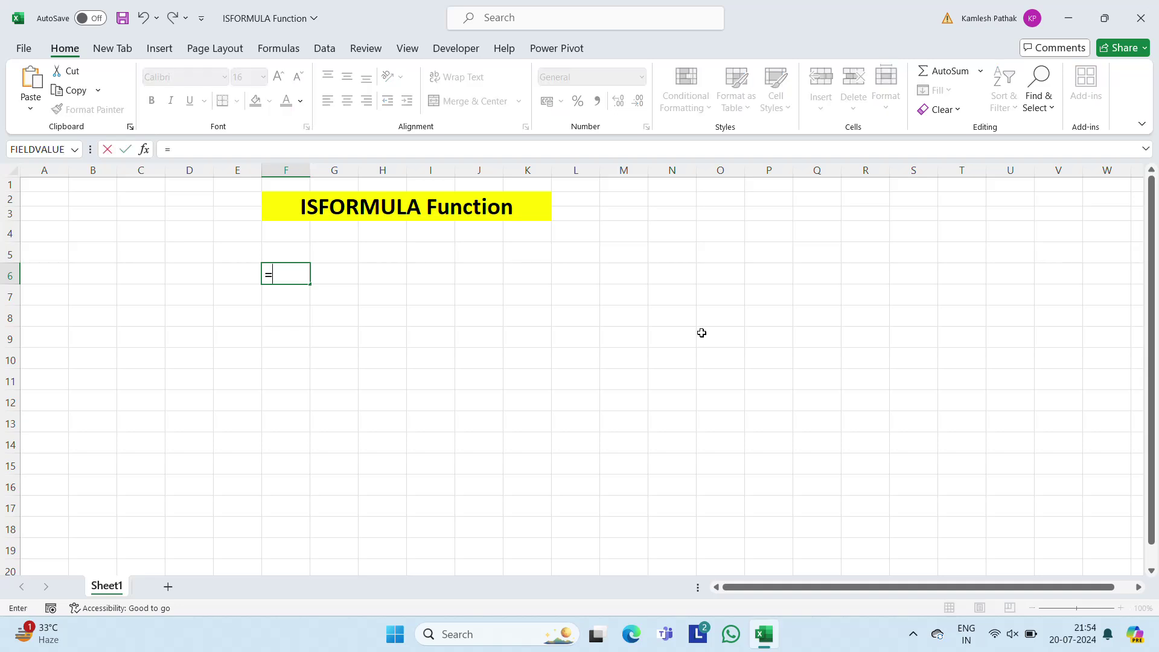
pyautogui.write('5000')
pyautogui.press('BackSpace')
pyautogui.write('+600')
pyautogui.press('Return')
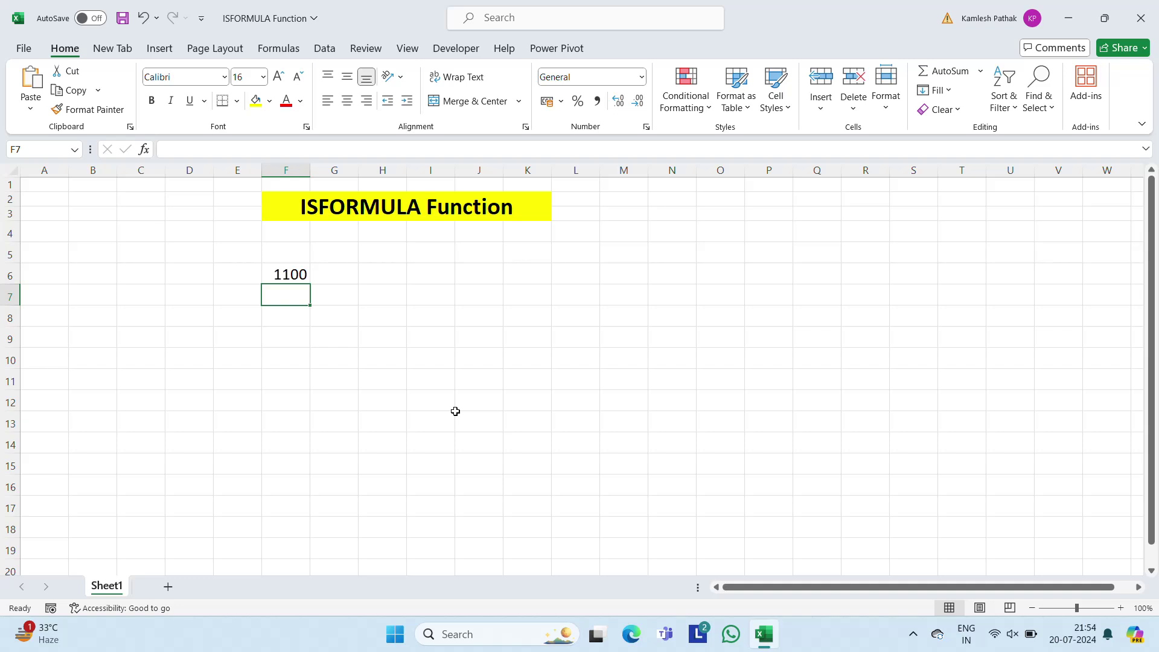
pyautogui.write('-500')
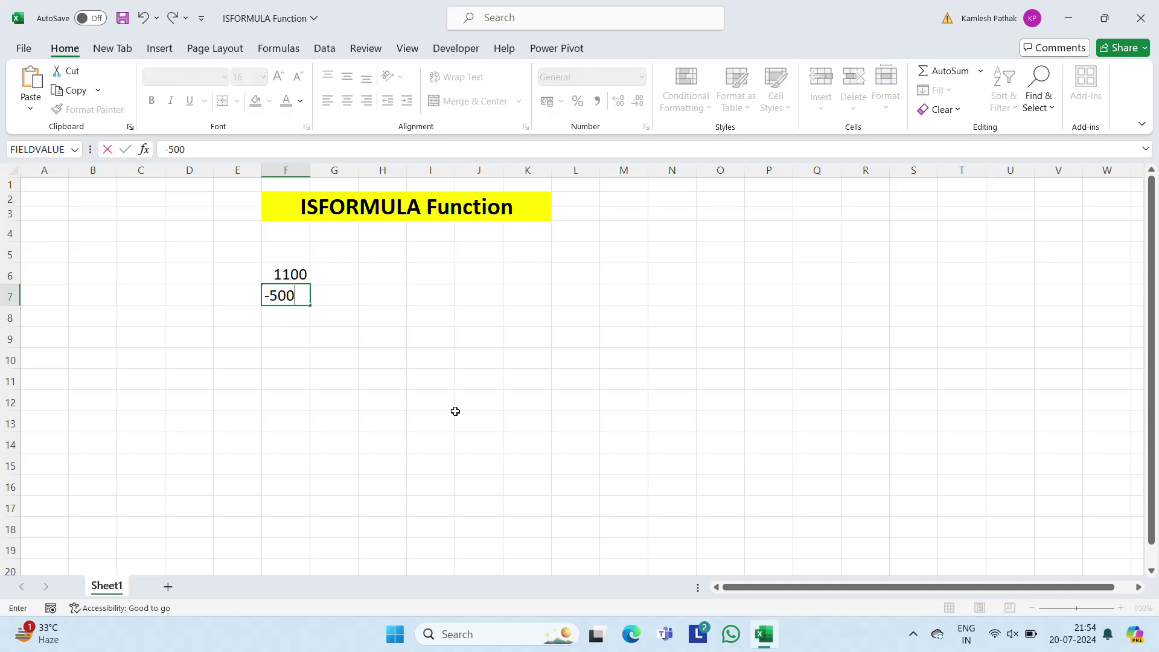
pyautogui.write('-200')
pyautogui.press('Return')
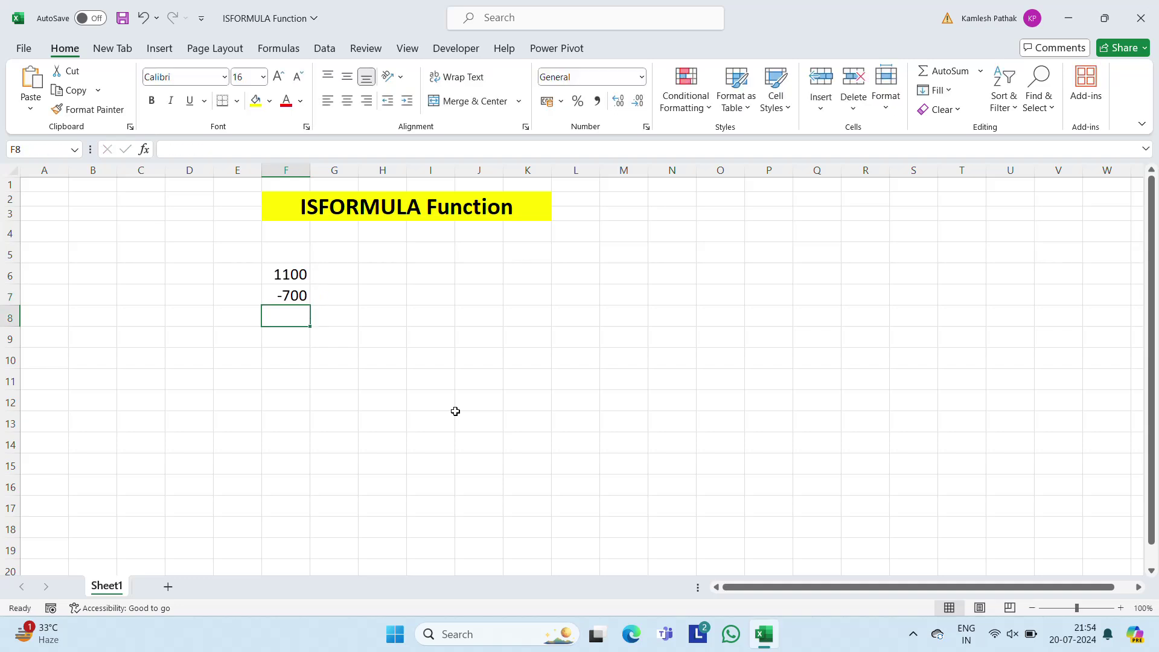
# - Replace the entry in cell F7 with the subtraction formula =500-200
pyautogui.press('Up')
pyautogui.write('=')
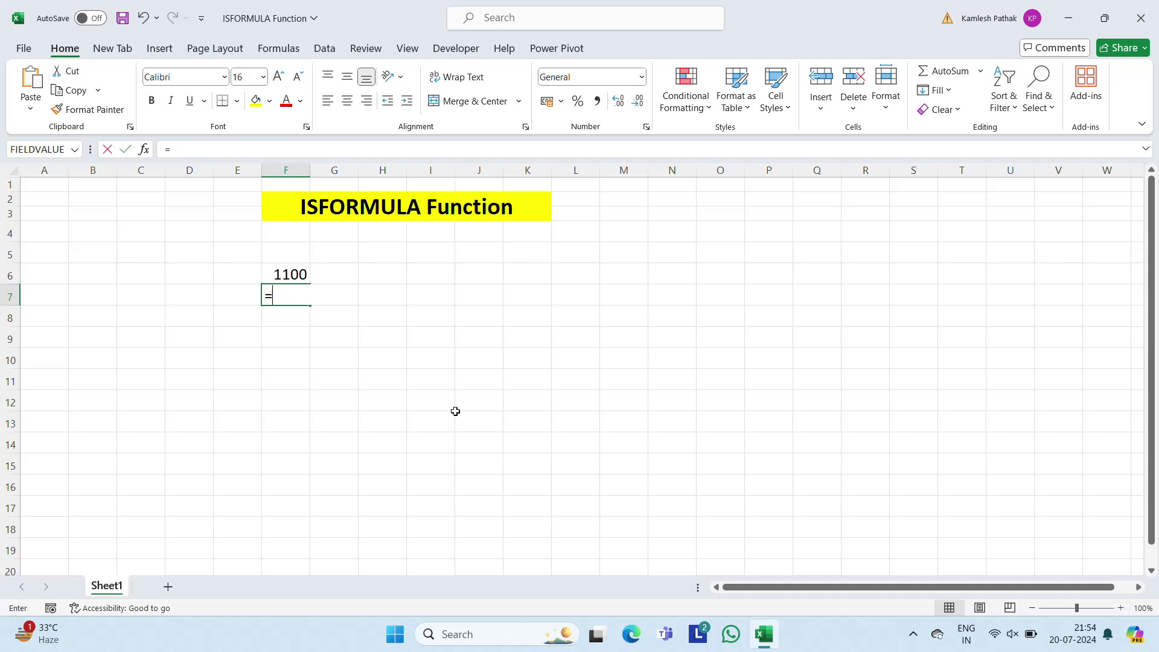
pyautogui.write('500-200')
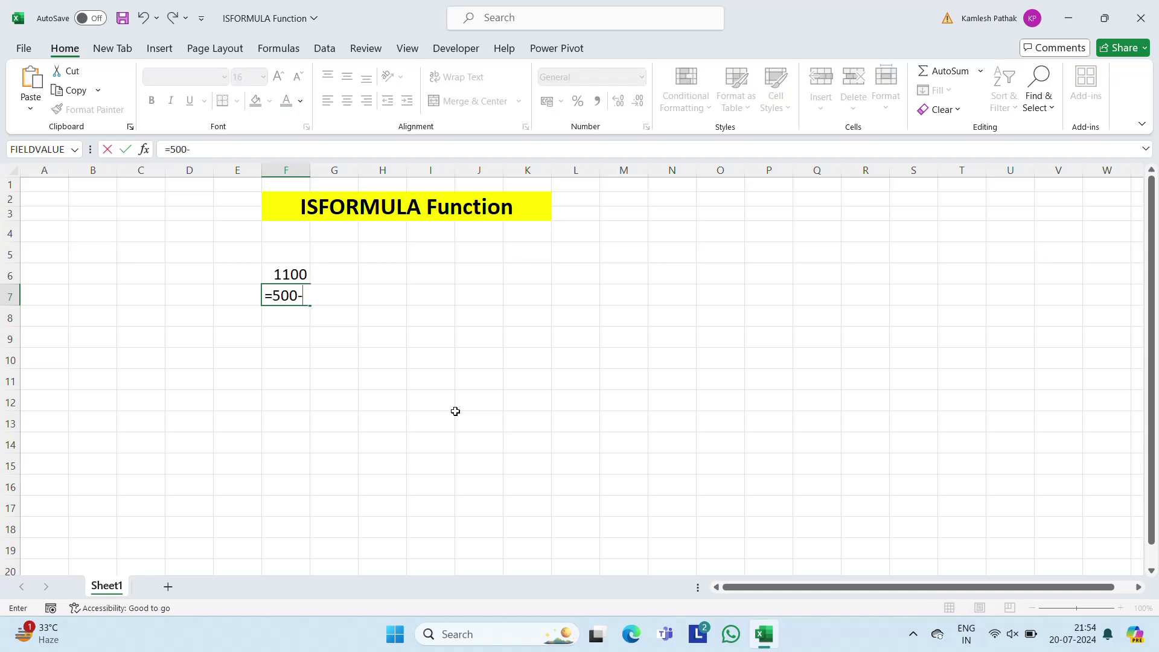
pyautogui.press('Return')
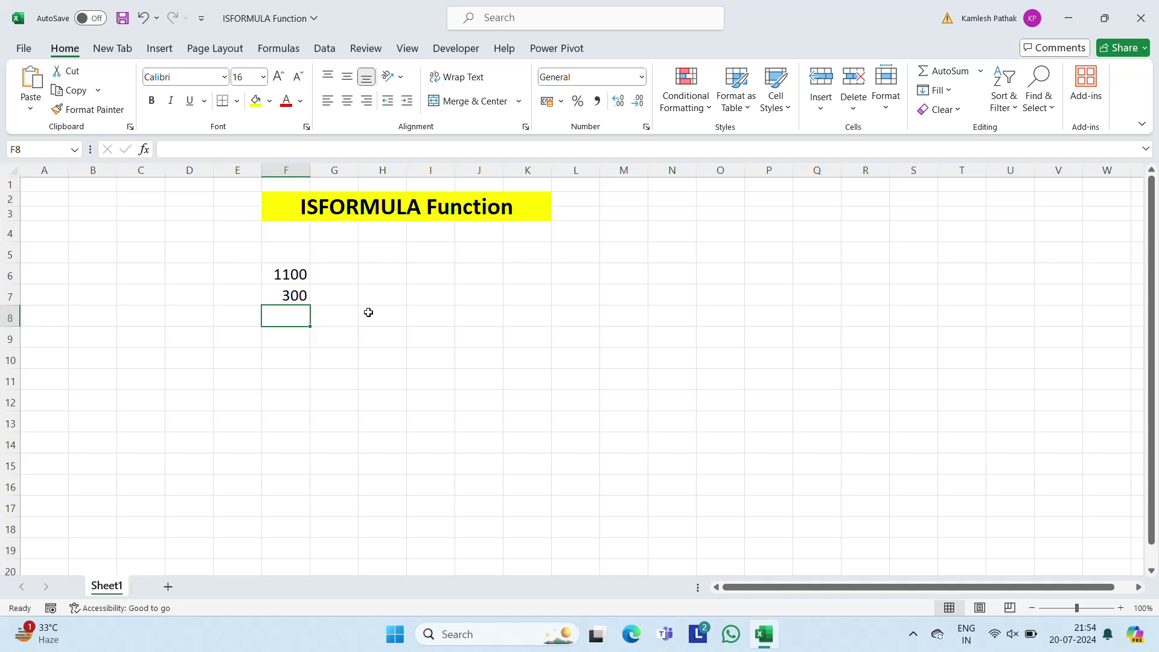
# - Enter the division formula =2500/5 in cell F8 and the multiplication formula =2500*12 in cell F9
pyautogui.write('=25')
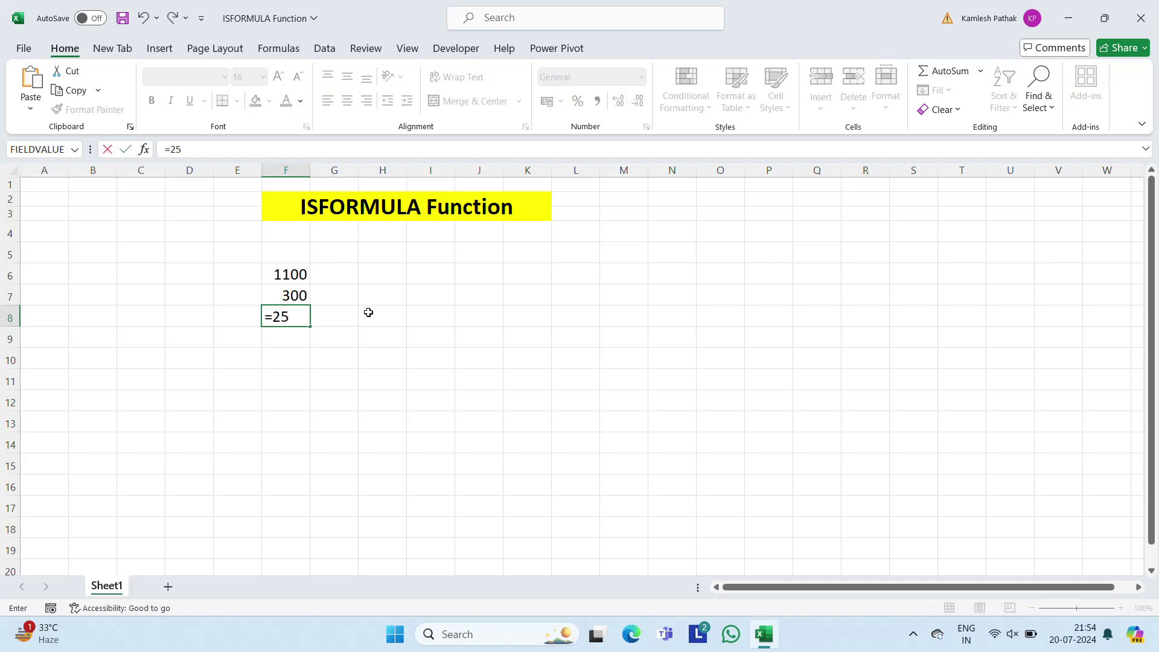
pyautogui.write('00/5')
pyautogui.press('Return')
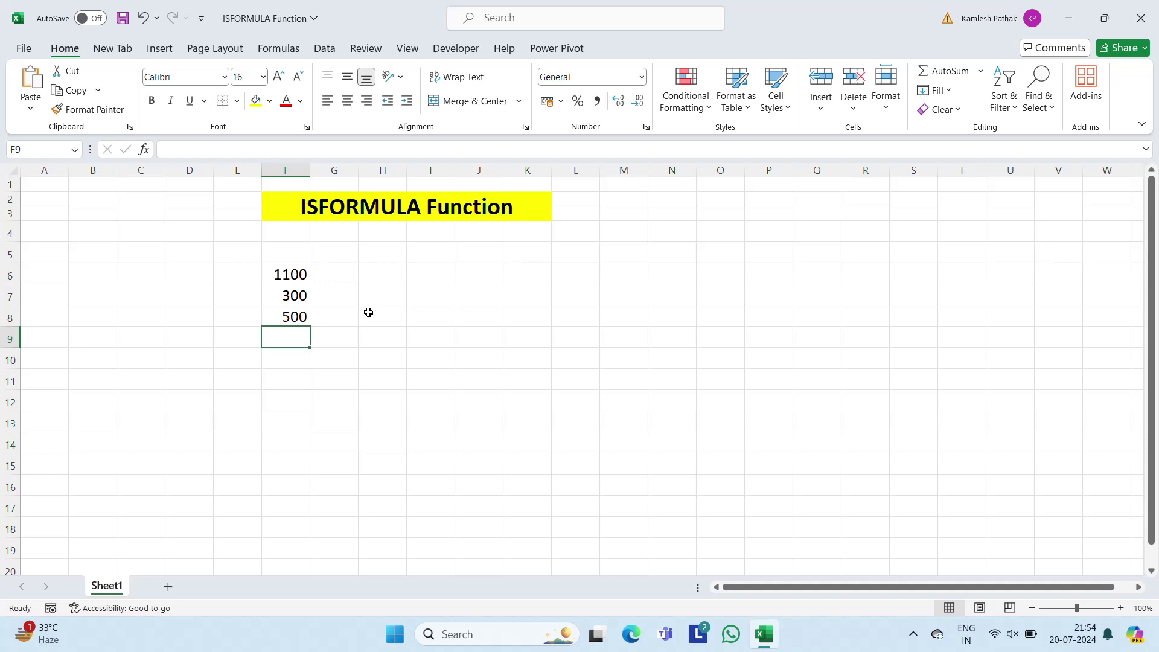
pyautogui.write('=')
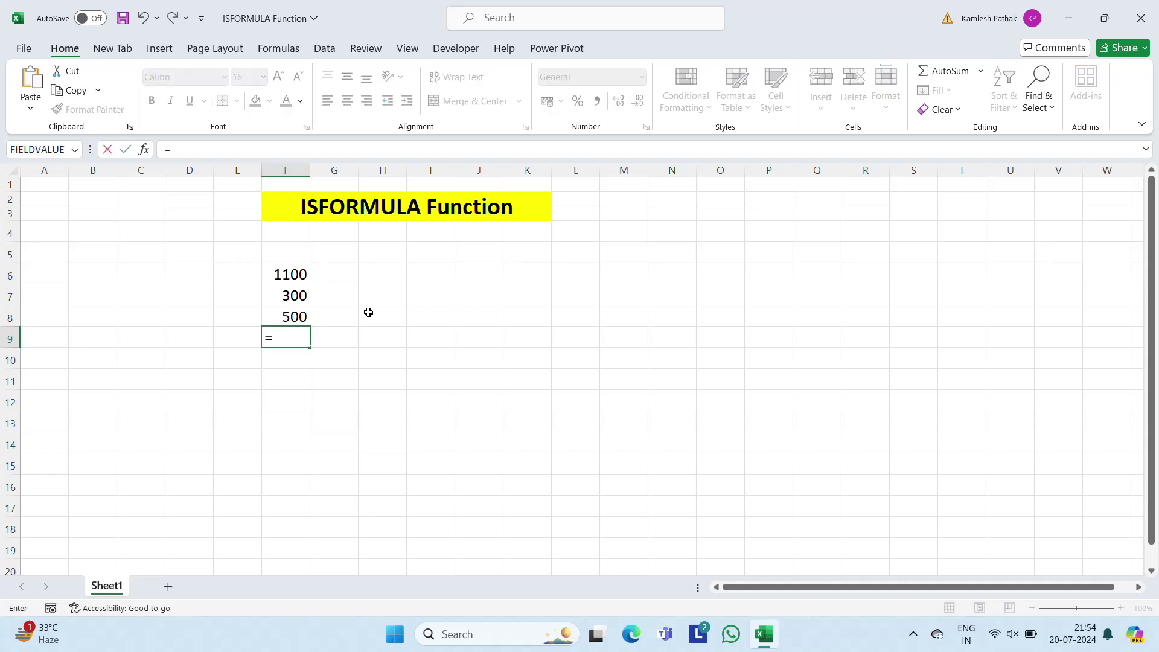
pyautogui.write('2500*12')
pyautogui.press('Return')
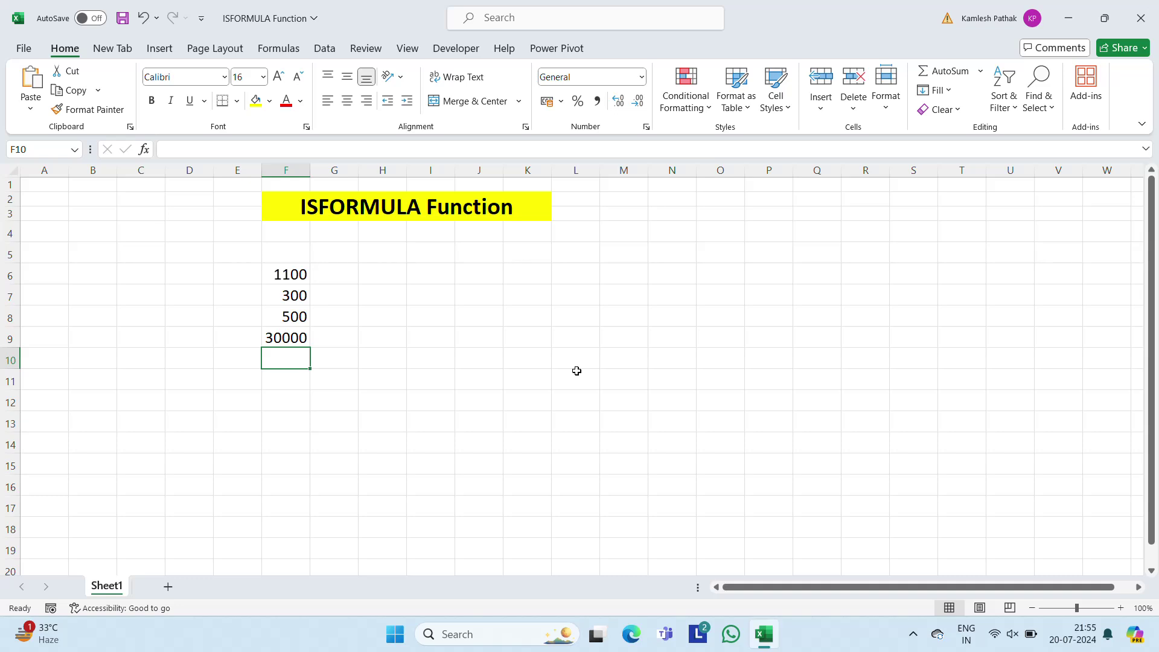
# - Enter the percentage formula =2500*12% in cell F10
pyautogui.write('=2500')
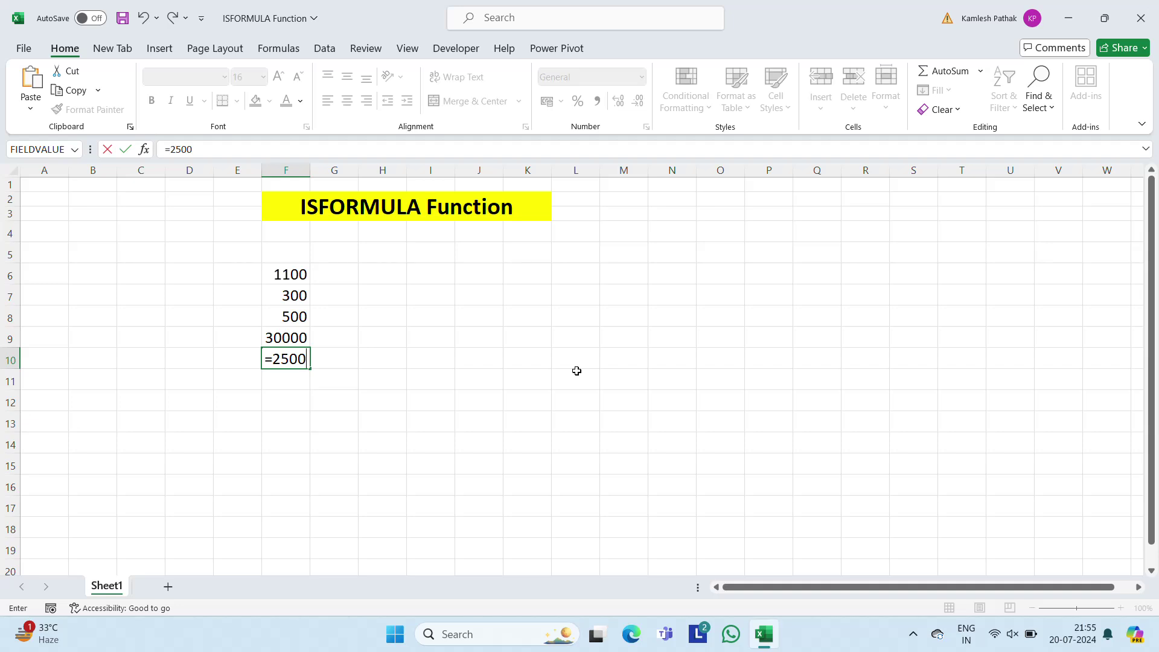
pyautogui.write('*12')
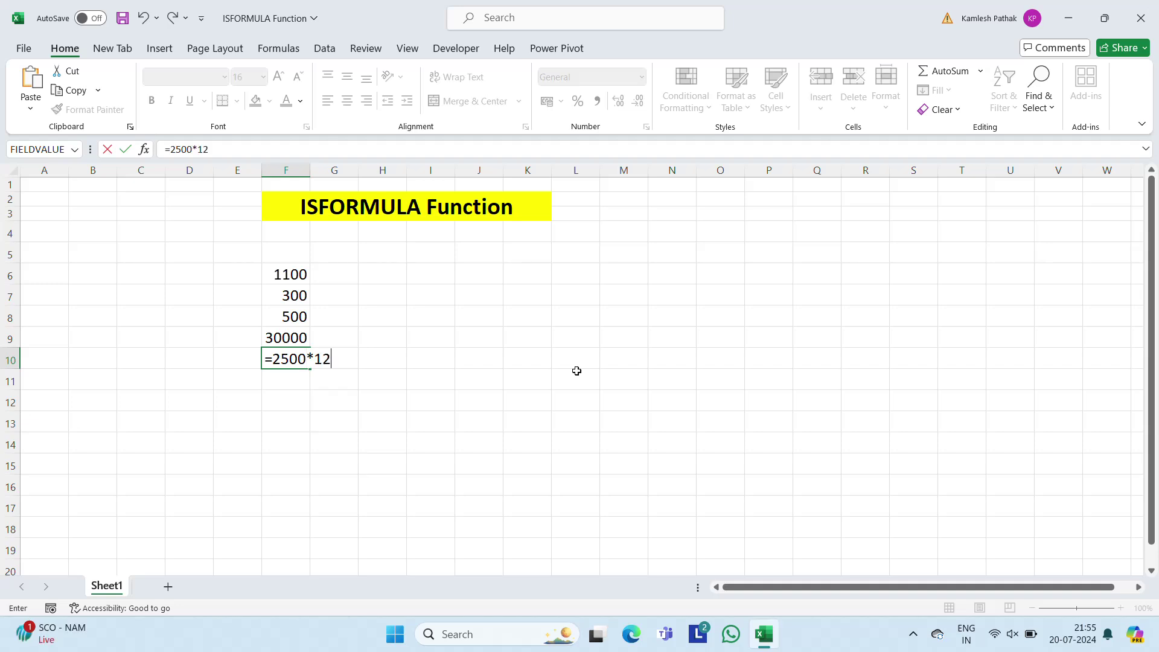
pyautogui.write('%')
pyautogui.press('Return')
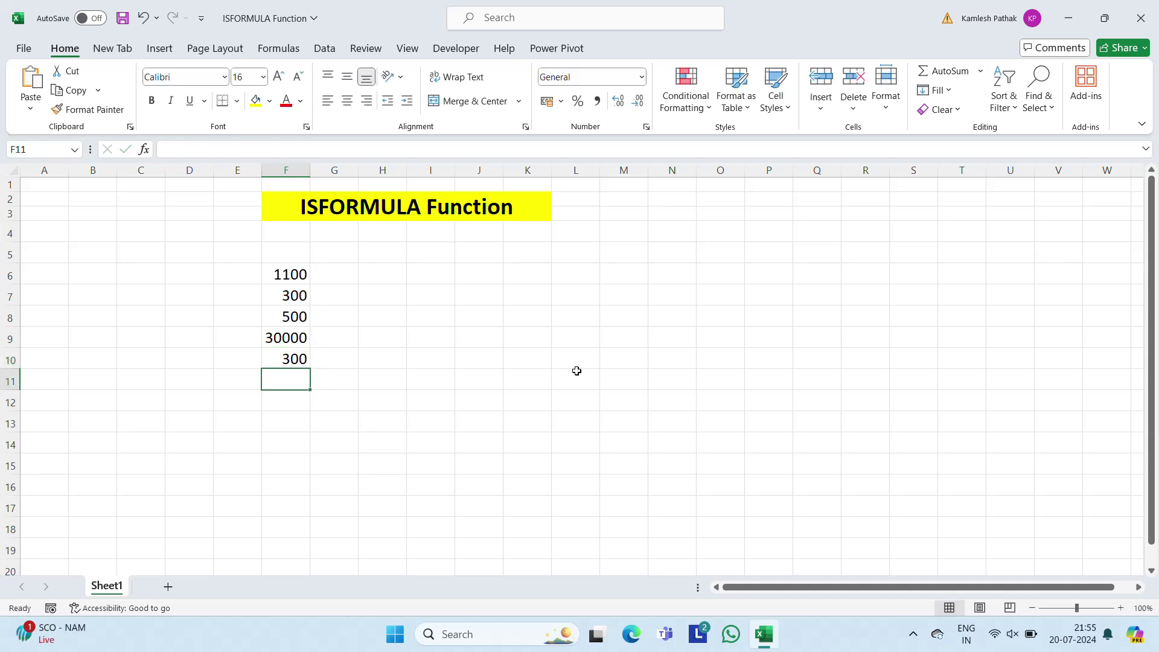
# - Center the values in F6:F10 horizontally and widen column F
pyautogui.press('Up')
pyautogui.press('Up')
pyautogui.press('Up')
pyautogui.press('Up')
pyautogui.press('Up')
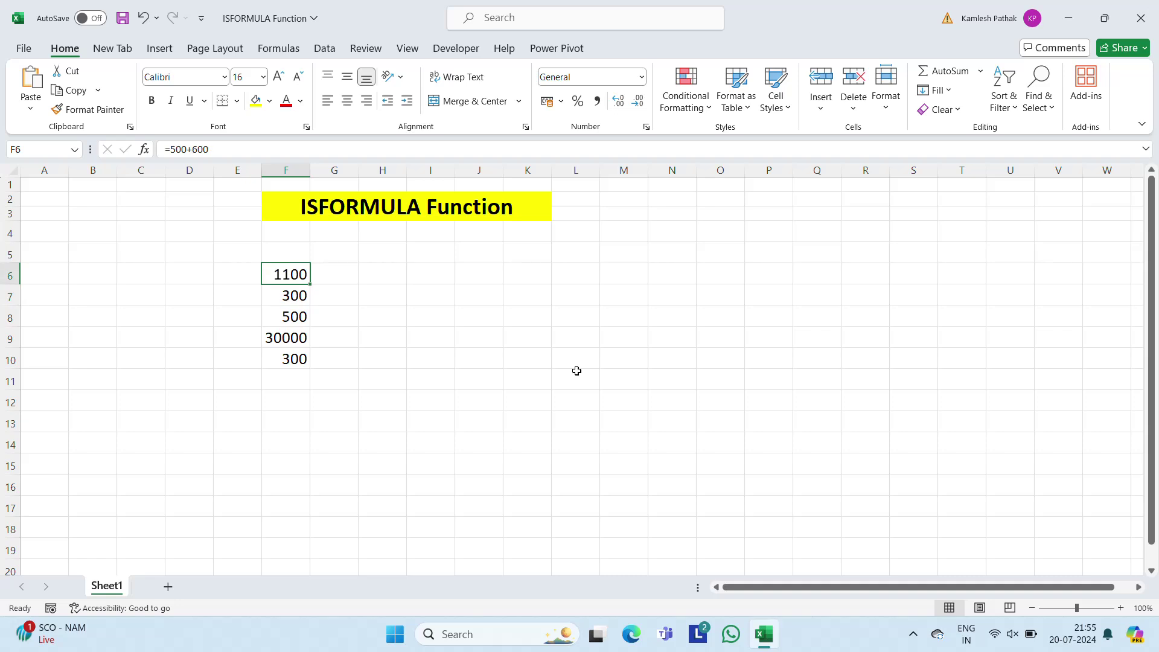
pyautogui.hotkey('shift', 'Down')
pyautogui.hotkey('shift', 'Down')
pyautogui.hotkey('shift', 'Down')
pyautogui.hotkey('shift', 'Down')
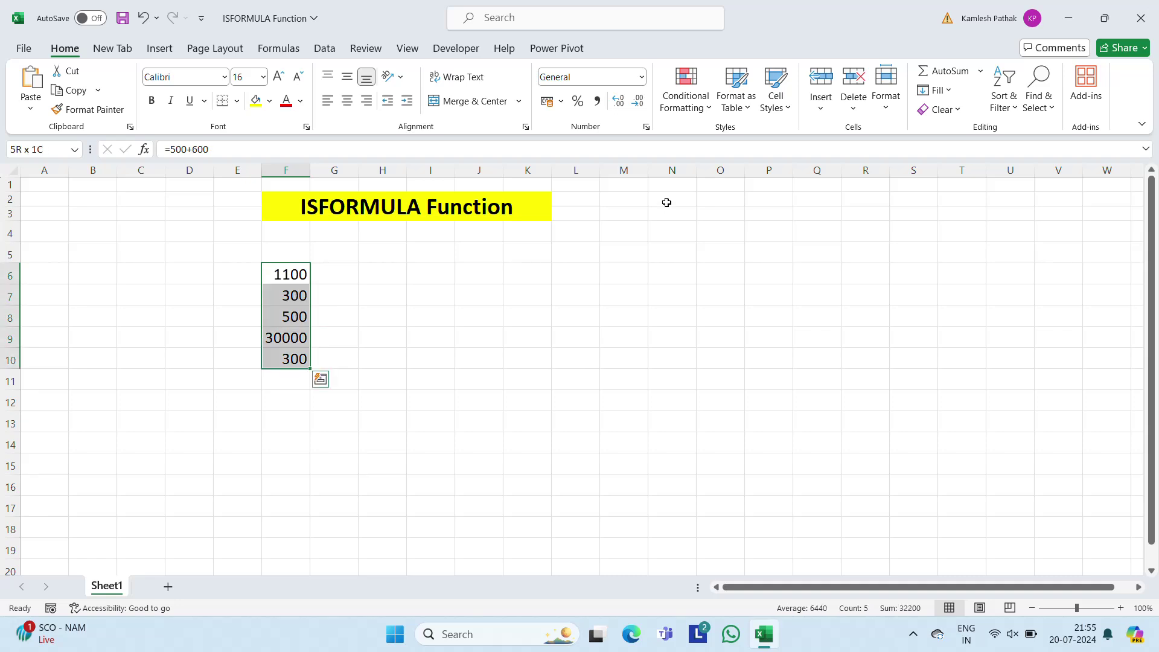
pyautogui.click(347, 102)
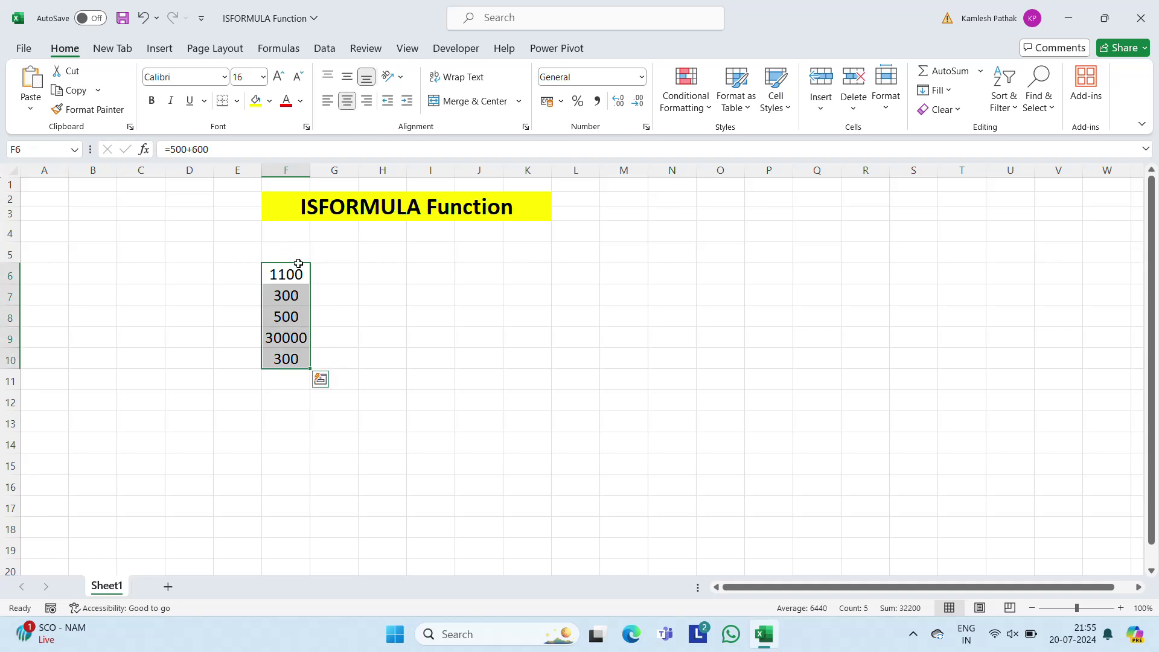
pyautogui.moveTo(308, 174); pyautogui.dragTo(340, 173)
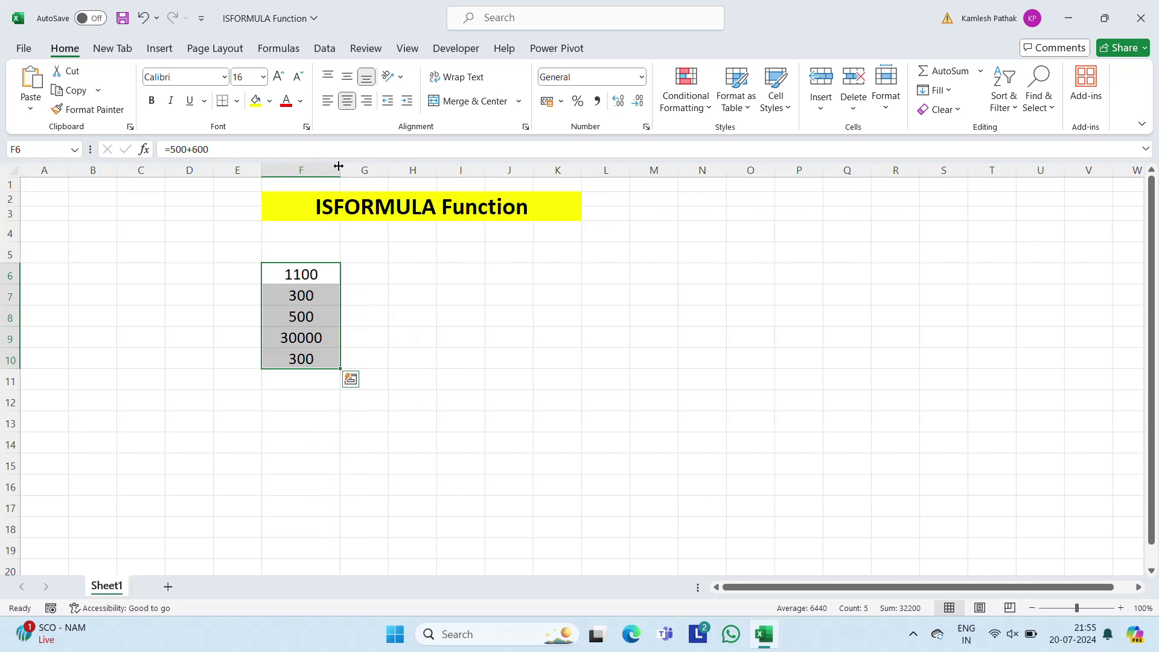
# - Examine the underlying formulas in cells F6 through F10 one by one in edit mode without changing them
pyautogui.click(301, 278)
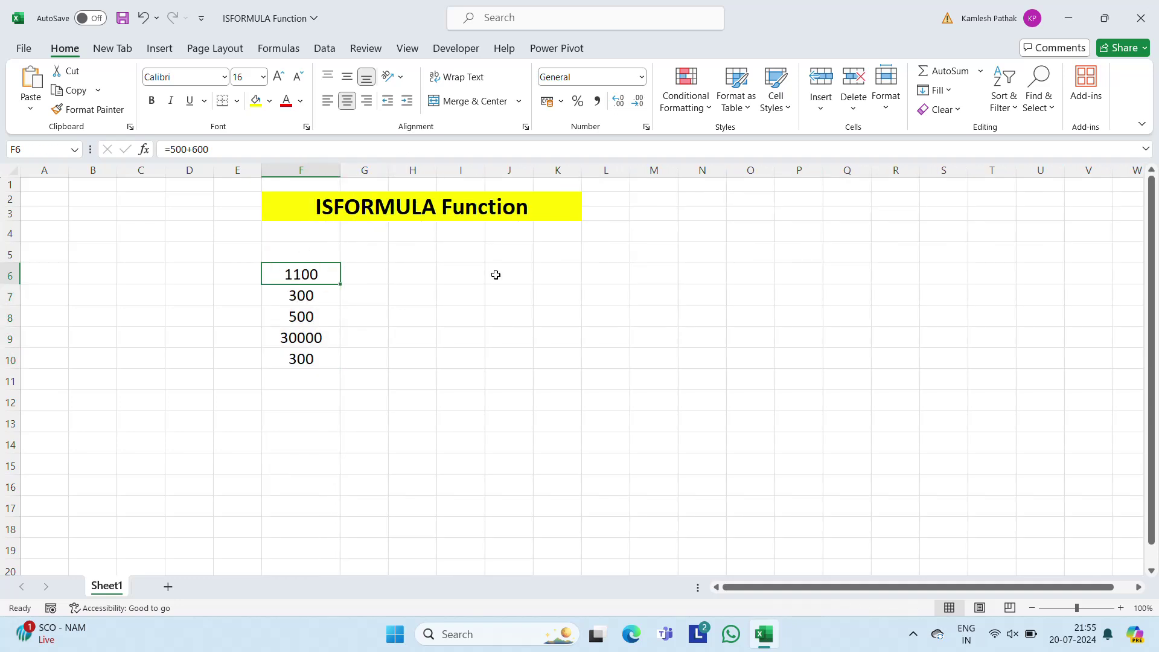
pyautogui.press('F2')
pyautogui.hotkey('ctrl', 'Return')
pyautogui.press('Down')
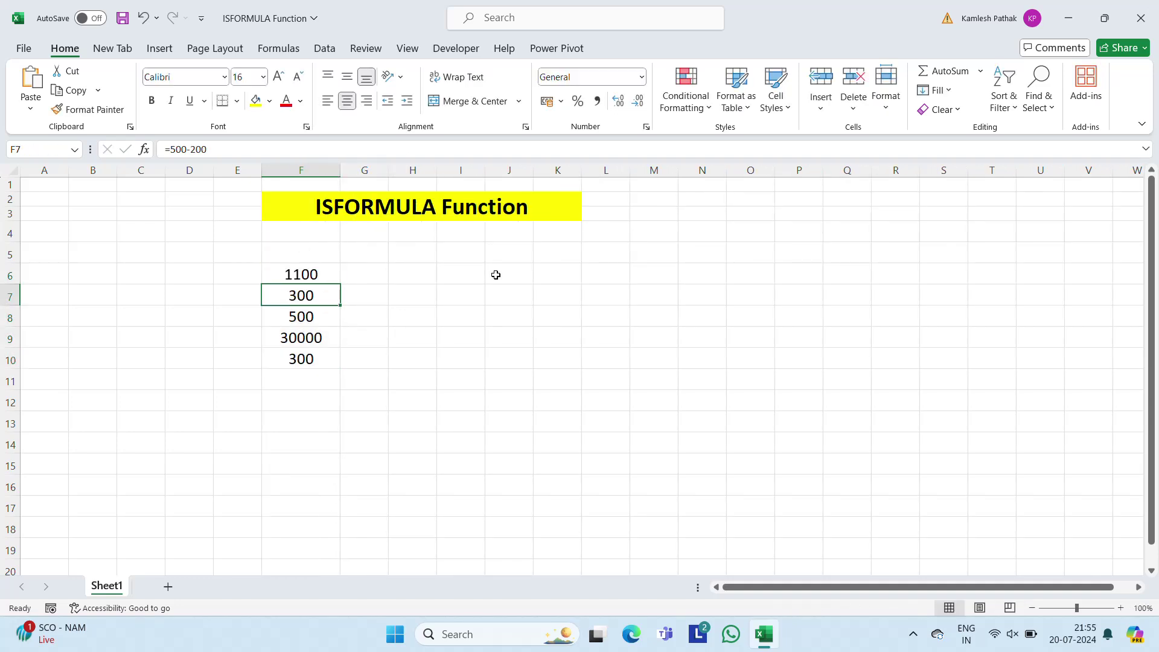
pyautogui.press('F2')
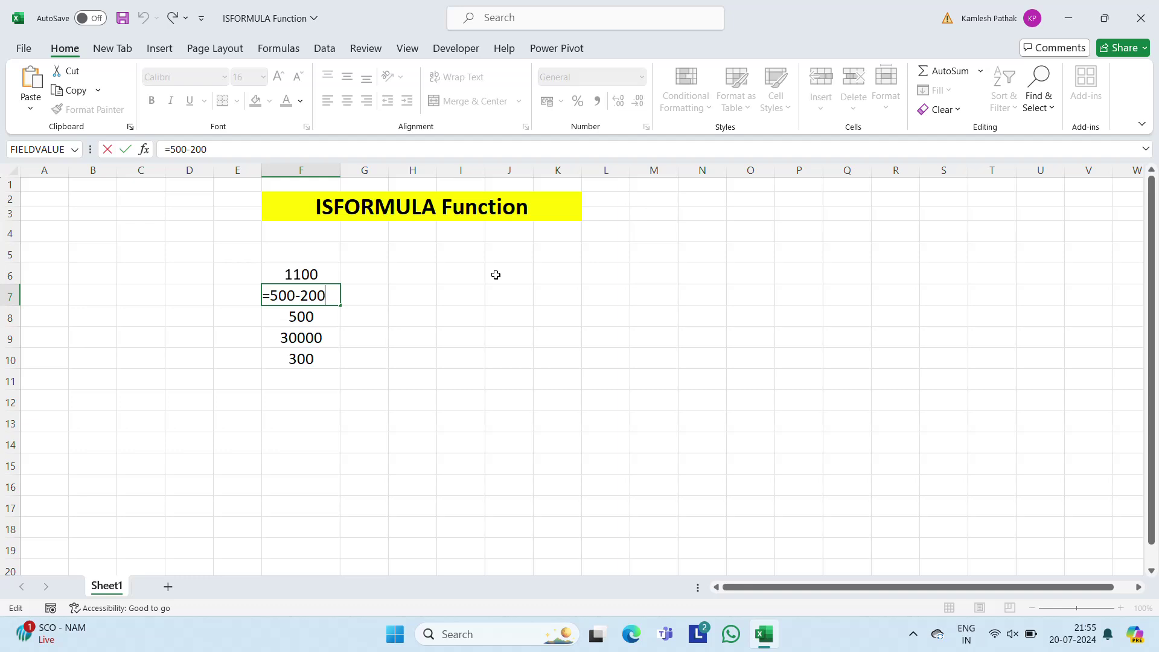
pyautogui.hotkey('ctrl', 'Return')
pyautogui.press('Down')
pyautogui.press('F2')
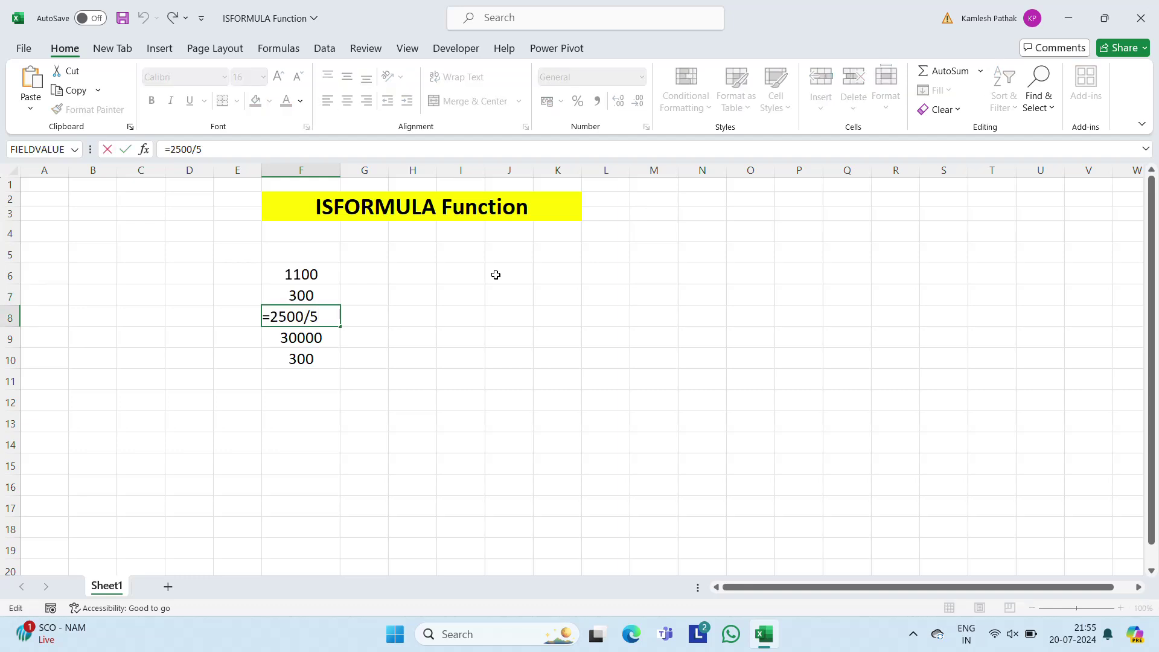
pyautogui.hotkey('ctrl', 'Return')
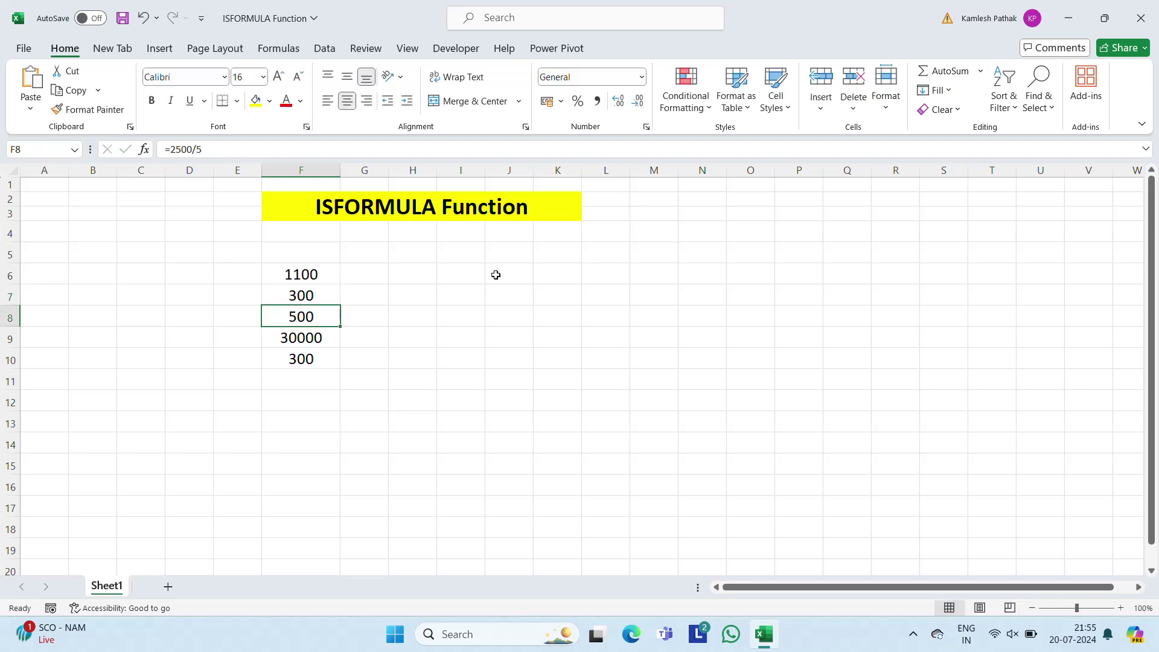
pyautogui.press('Down')
pyautogui.press('F2')
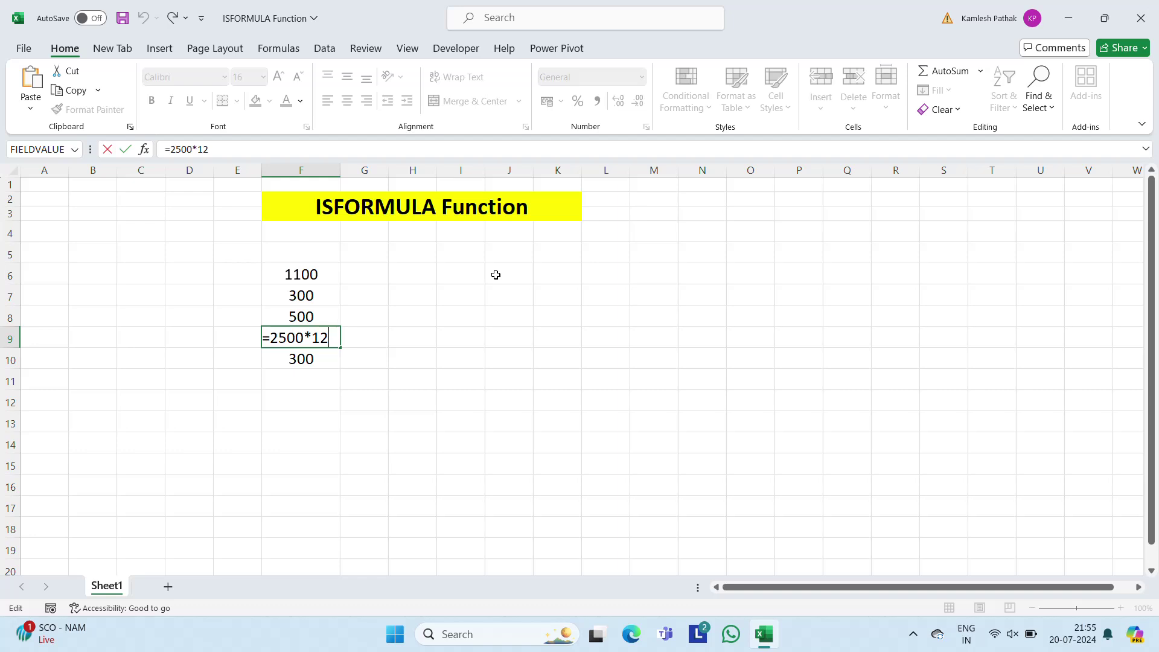
pyautogui.hotkey('ctrl', 'Return')
pyautogui.press('Down')
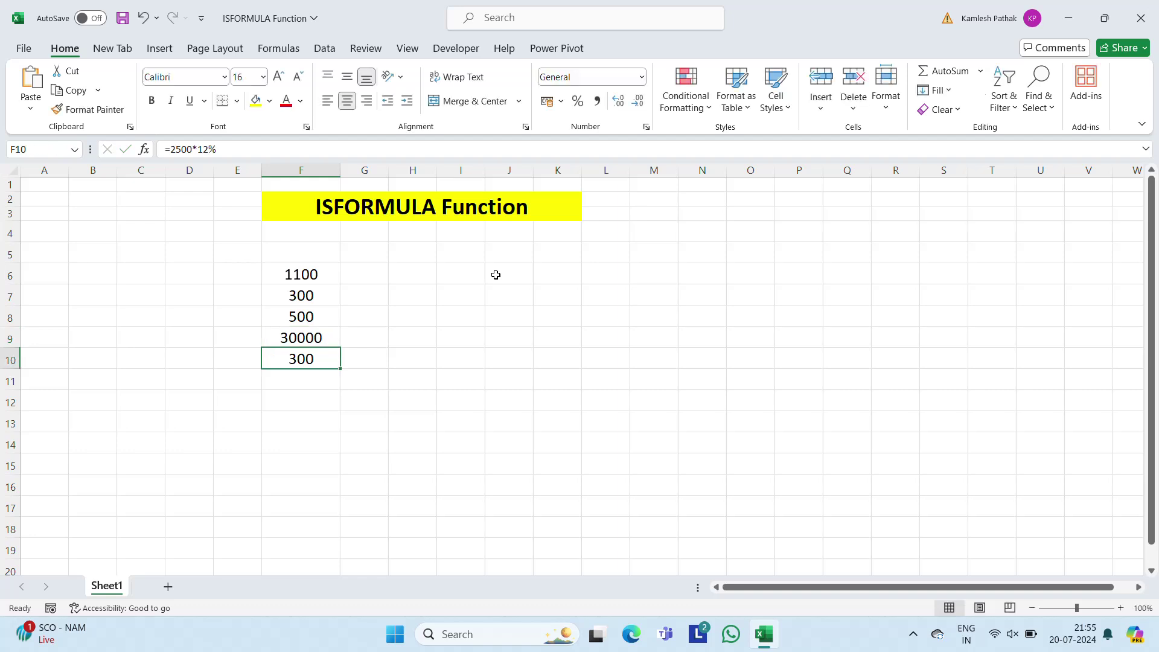
pyautogui.press('F2')
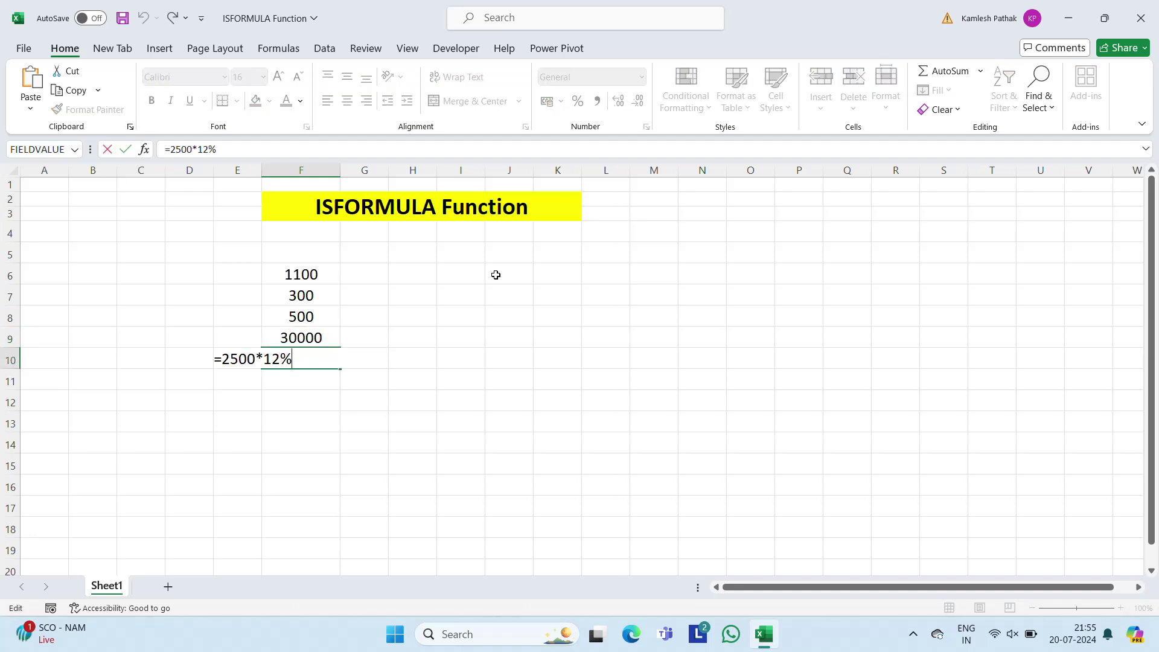
# - Step through cells F6 to F10 again in edit mode to inspect the formula stored in each
pyautogui.hotkey('ctrl', 'Return')
pyautogui.press('Up')
pyautogui.press('Up')
pyautogui.press('Up')
pyautogui.press('Up')
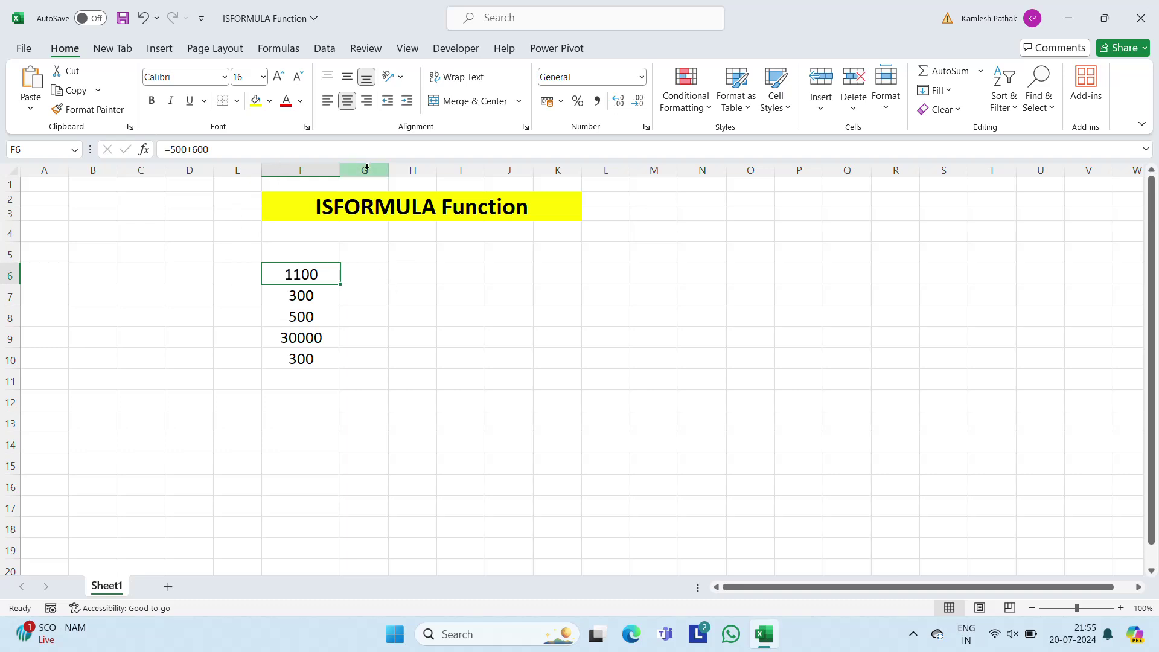
pyautogui.click(312, 166)
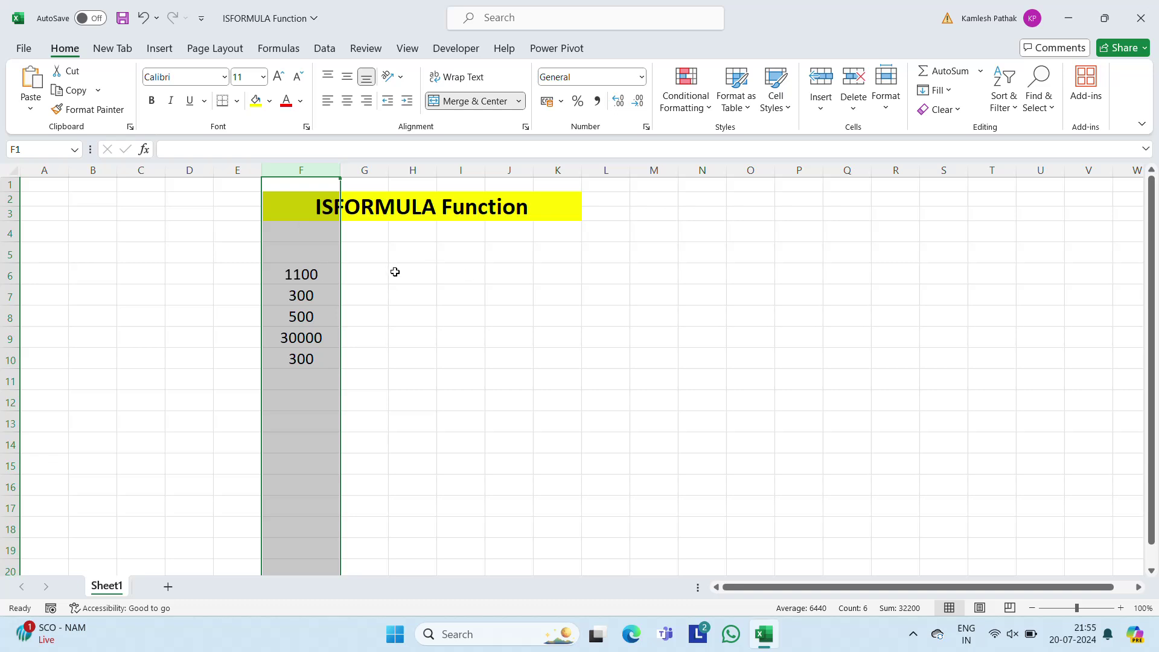
pyautogui.click(364, 273)
pyautogui.press('Left')
pyautogui.press('F2')
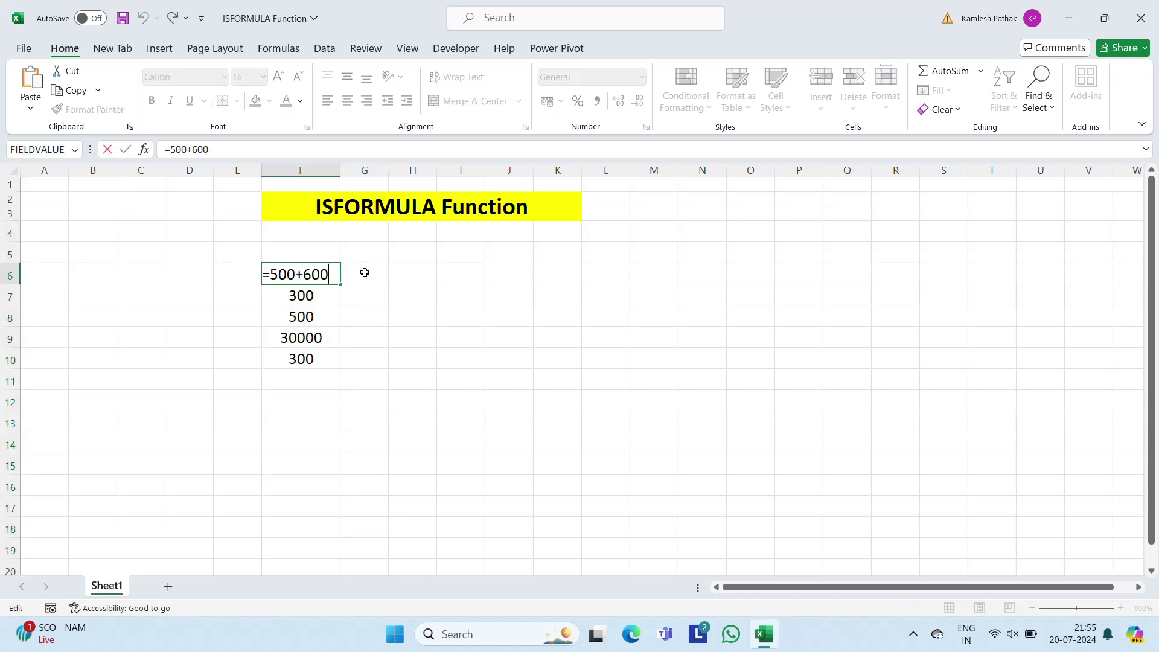
pyautogui.press('Escape')
pyautogui.press('Down')
pyautogui.press('F2')
pyautogui.press('Escape')
pyautogui.press('Down')
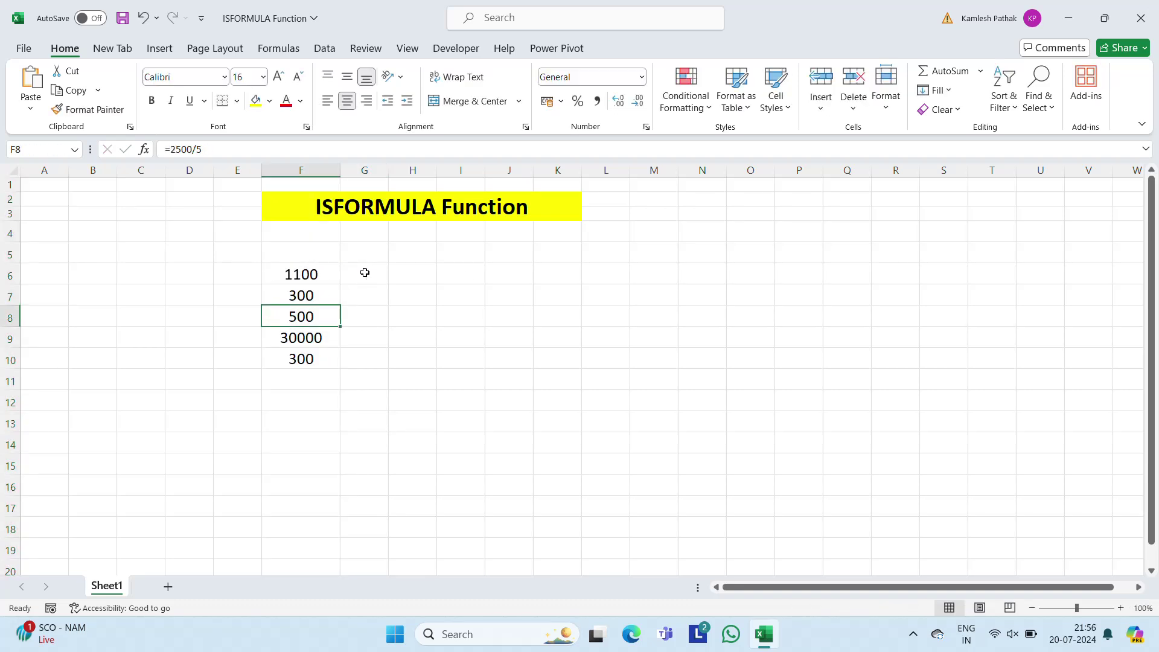
pyautogui.press('F2')
pyautogui.press('Escape')
pyautogui.press('Down')
pyautogui.press('F2')
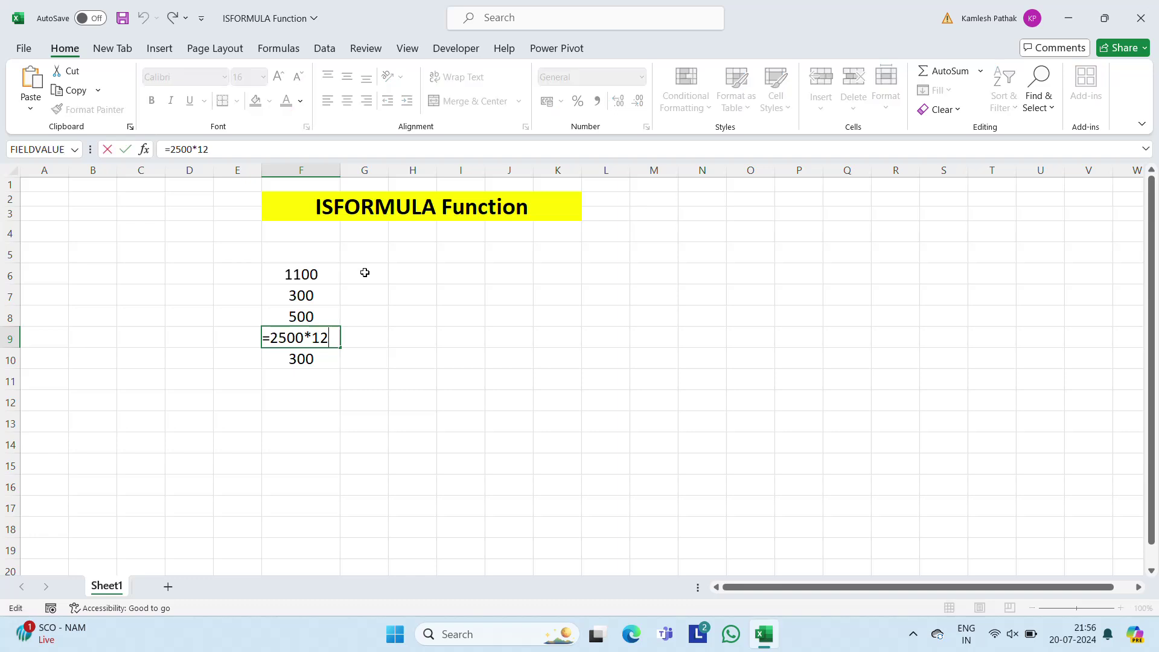
pyautogui.press('Escape')
pyautogui.press('Down')
pyautogui.press('F2')
pyautogui.press('Escape')
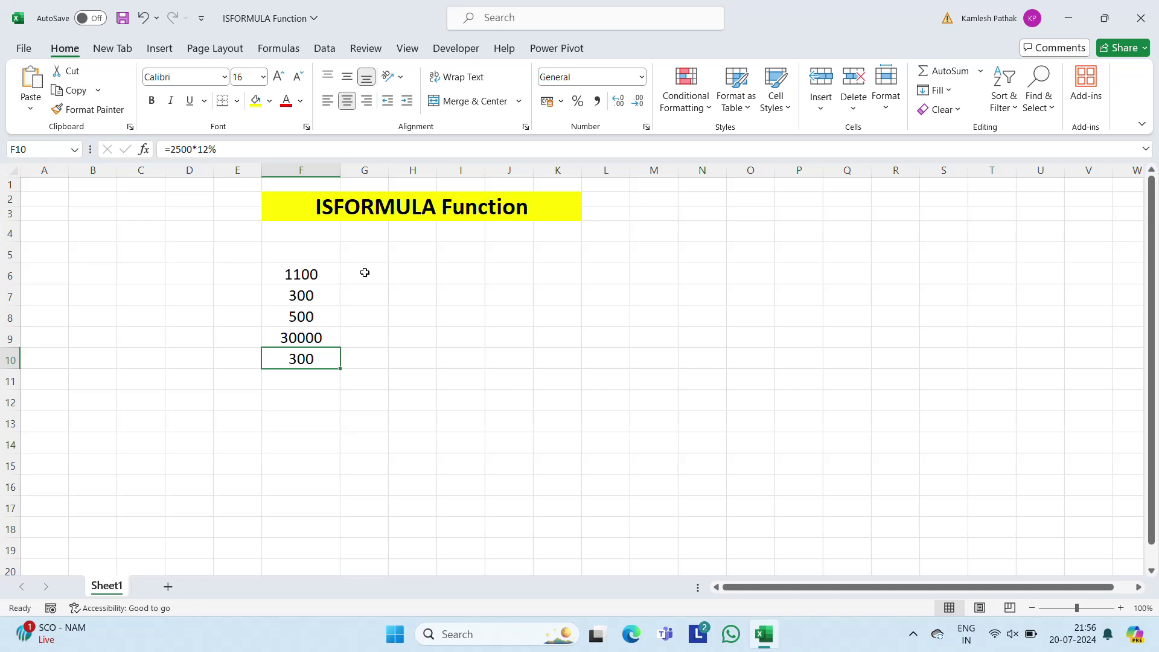
# - Enter the plain numbers 500, 3500 and 9800 in cells F11, F12 and F13
pyautogui.click(412, 273)
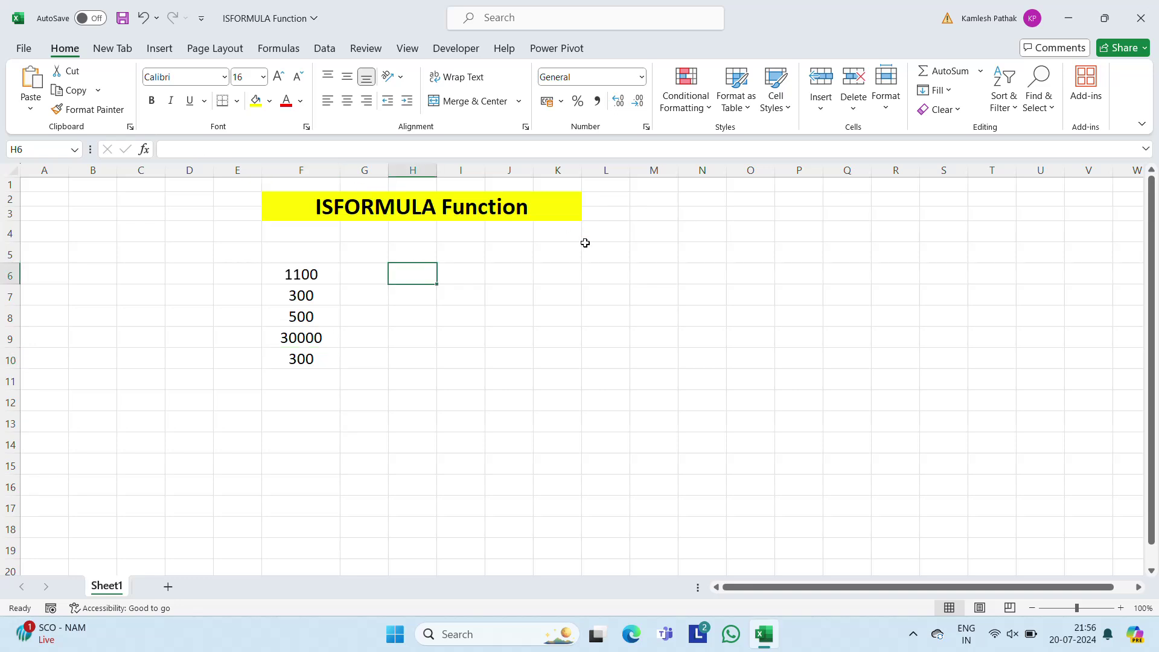
pyautogui.press('Left')
pyautogui.press('Left')
pyautogui.press('Down')
pyautogui.press('Down')
pyautogui.press('Down')
pyautogui.press('Down')
pyautogui.press('Down')
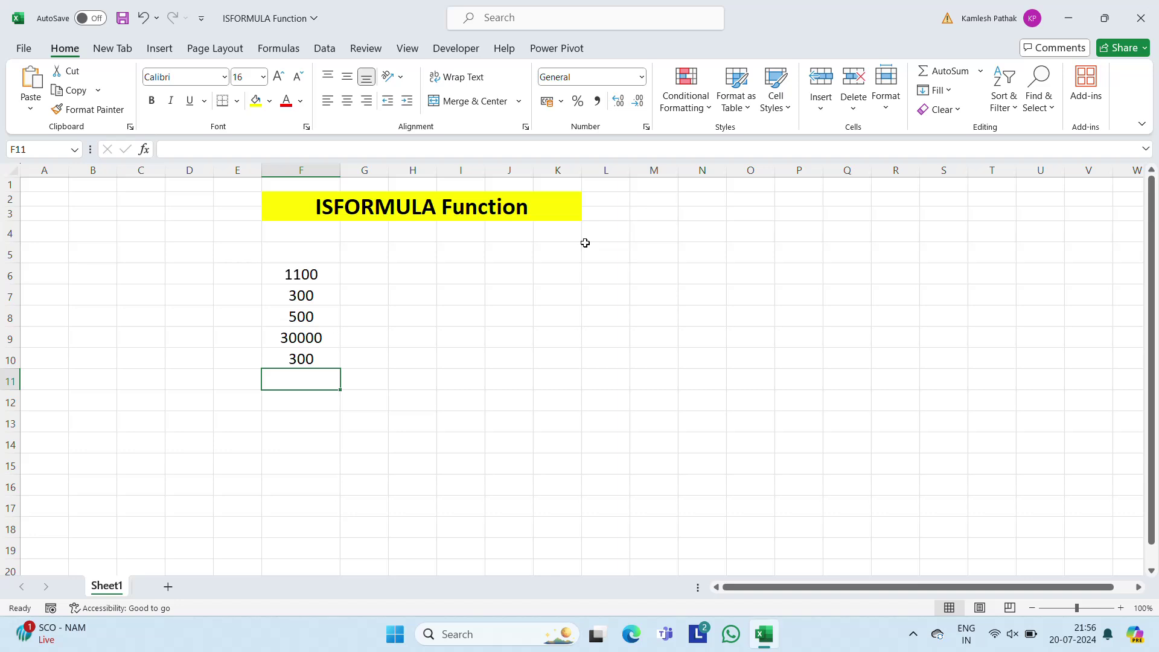
pyautogui.write('500')
pyautogui.press('Return')
pyautogui.write('3500')
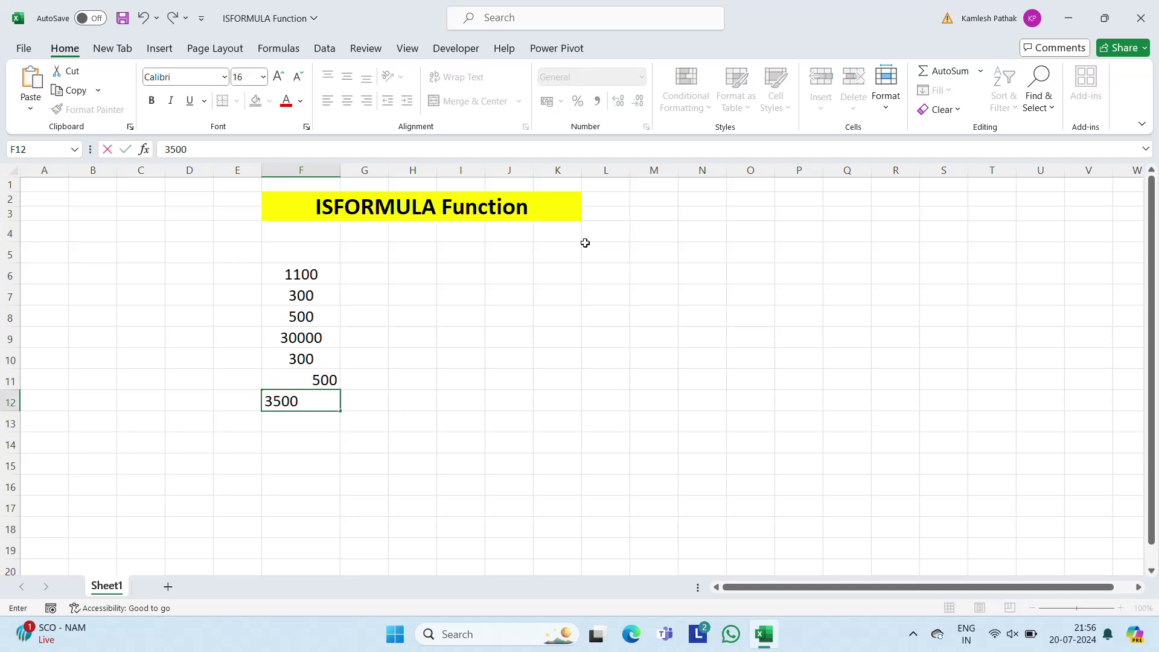
pyautogui.press('Return')
pyautogui.write('9800')
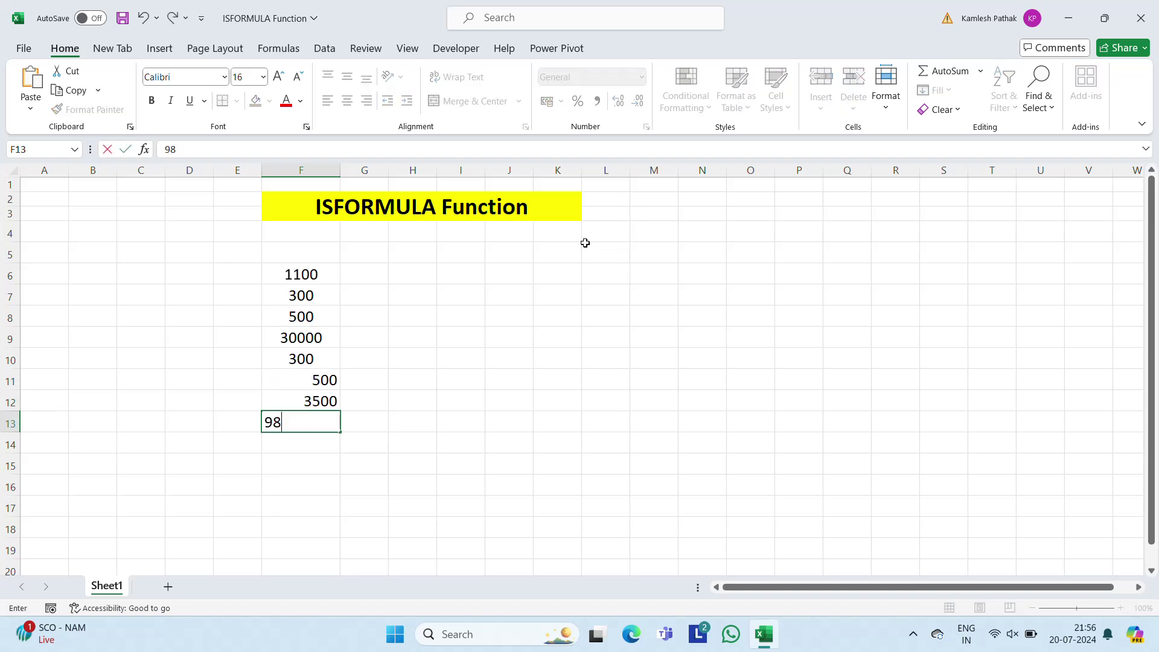
pyautogui.press('Return')
# - Copy the multiplication formula from cell F9 into cell F14
pyautogui.press('Up')
pyautogui.press('Up')
pyautogui.press('Up')
pyautogui.press('Up')
pyautogui.press('Up')
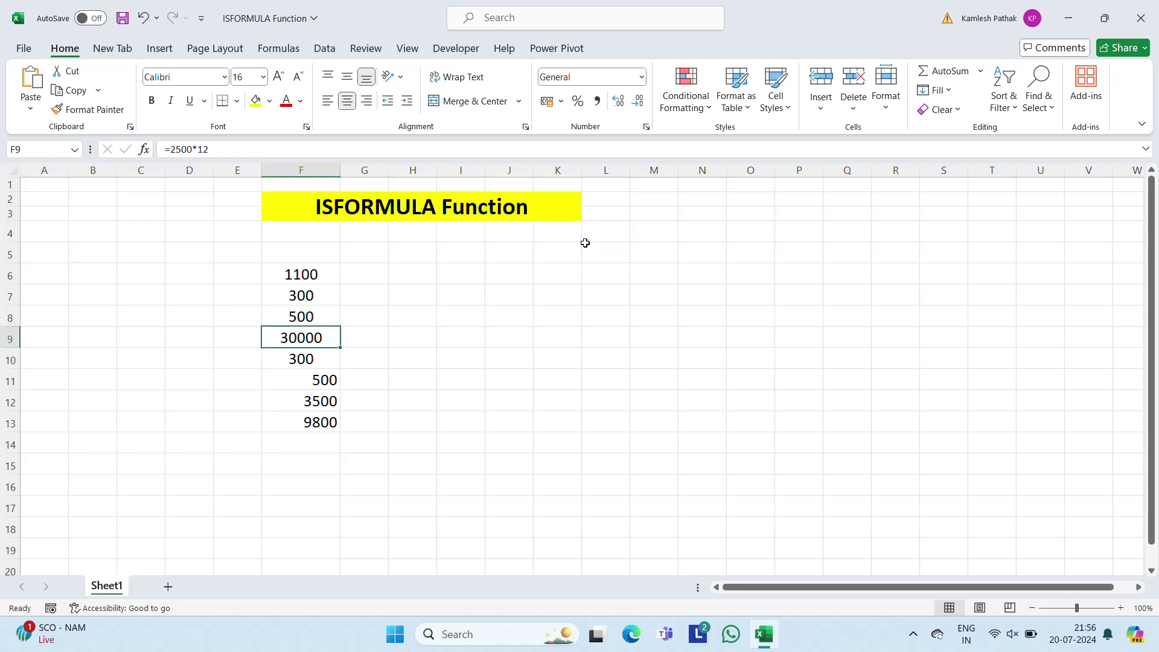
pyautogui.hotkey('ctrl', 'c')
pyautogui.press('Down')
pyautogui.press('Down')
pyautogui.press('Down')
pyautogui.press('Down')
pyautogui.press('Down')
pyautogui.hotkey('ctrl', 'v')
pyautogui.press('Escape')
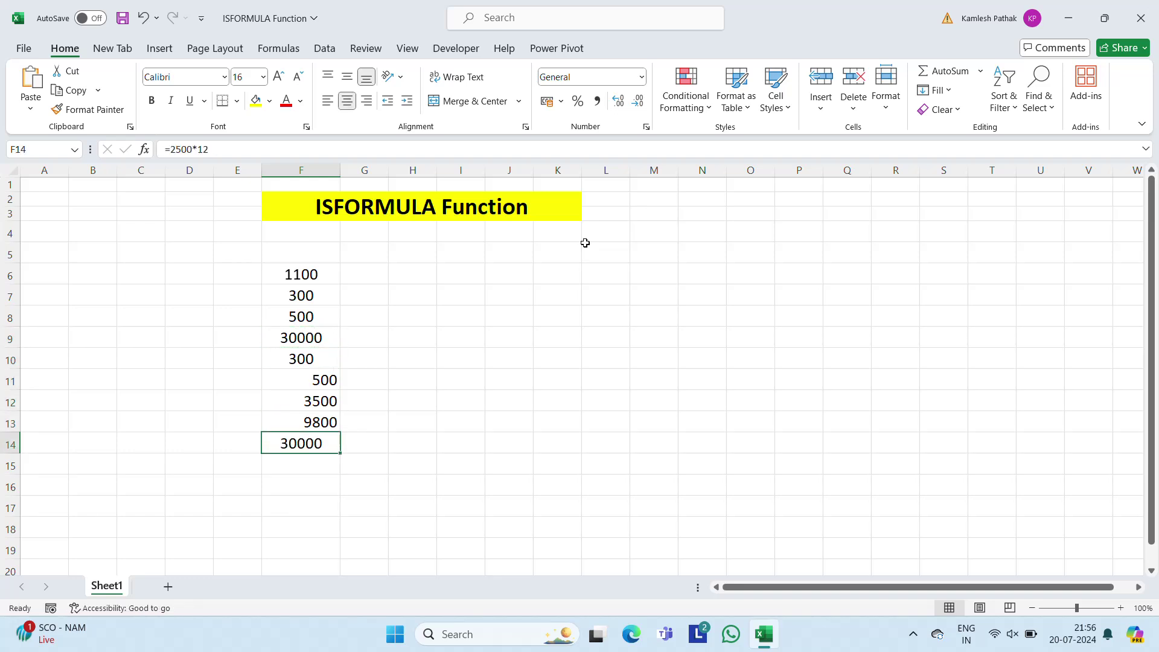
# - Center all the values in F6:F14 horizontally
pyautogui.press('Up')
pyautogui.press('Up')
pyautogui.press('Up')
pyautogui.press('Up')
pyautogui.press('Up')
pyautogui.press('Up')
pyautogui.press('Up')
pyautogui.press('Up')
pyautogui.hotkey('ctrl', 'shift', 'Down')
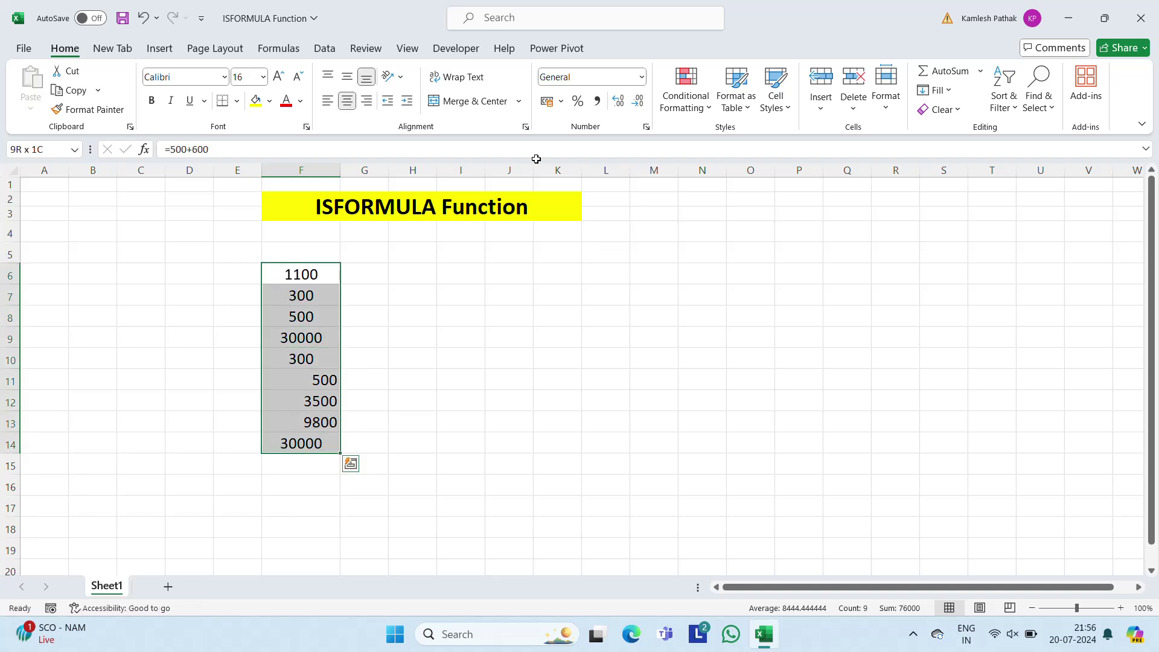
pyautogui.click(347, 100)
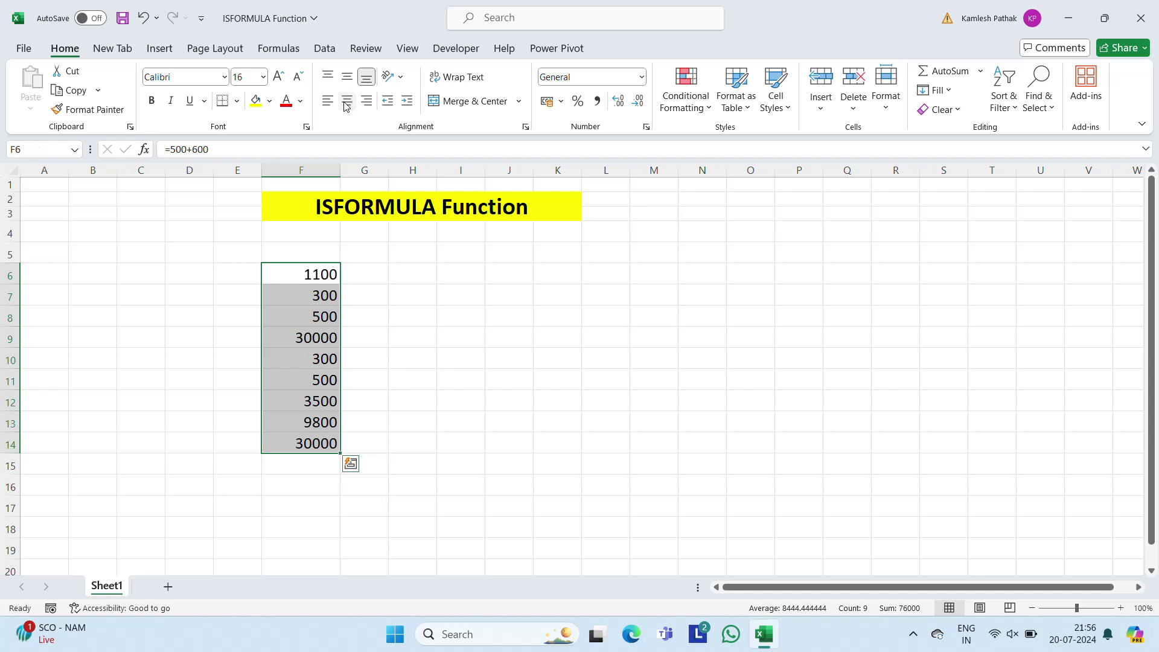
pyautogui.click(348, 101)
# - Enter the formula =ISFORMULA(F6) in cell I6
pyautogui.click(466, 275)
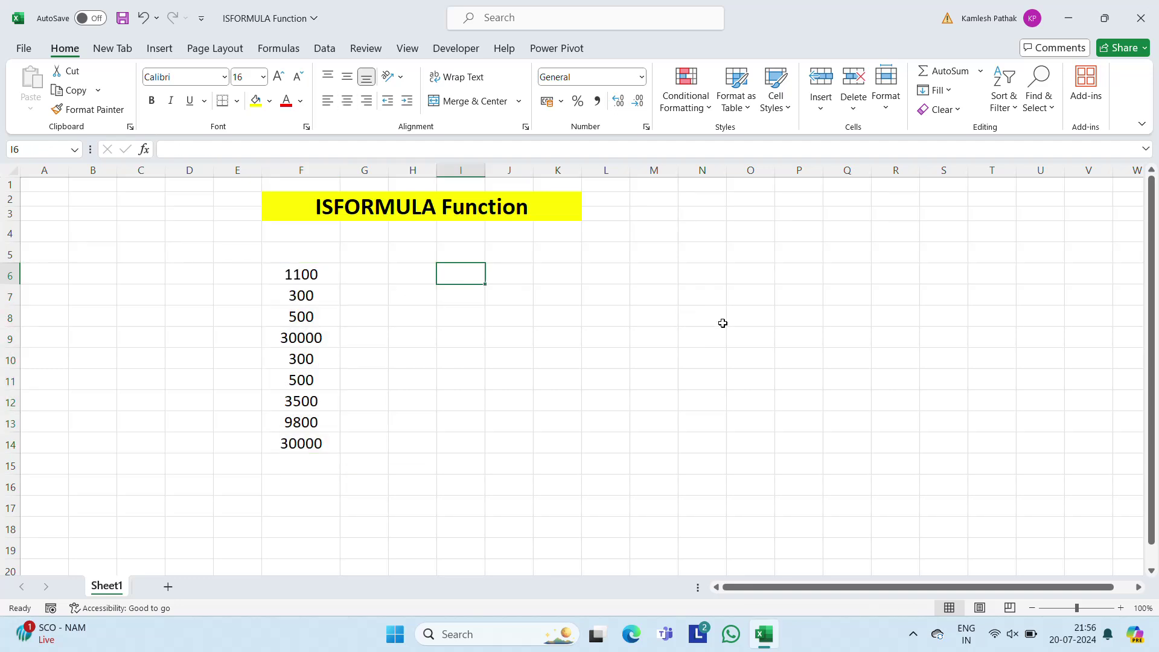
pyautogui.write('=is')
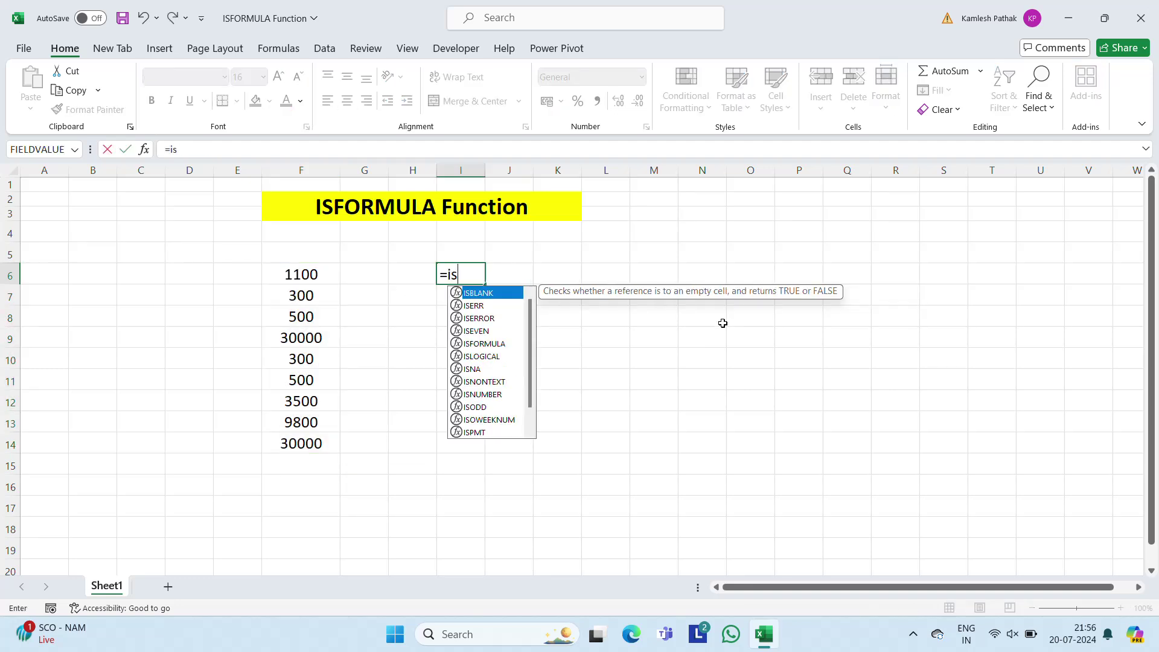
pyautogui.write('f')
pyautogui.press('Tab')
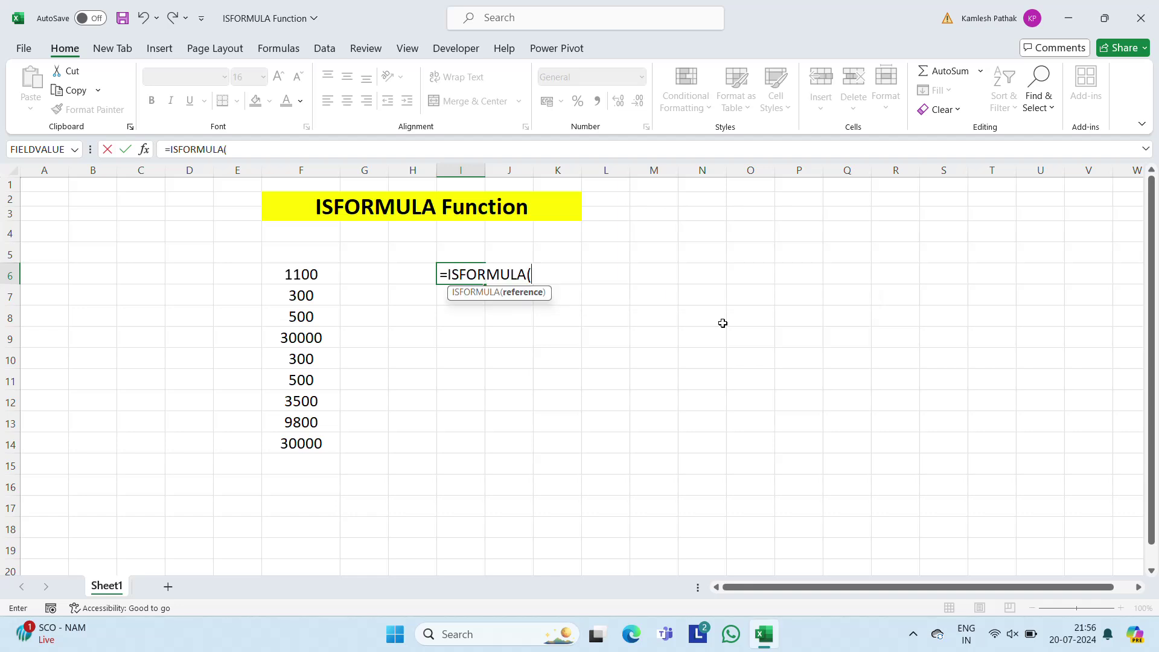
pyautogui.press('Left')
pyautogui.press('Left')
pyautogui.press('Left')
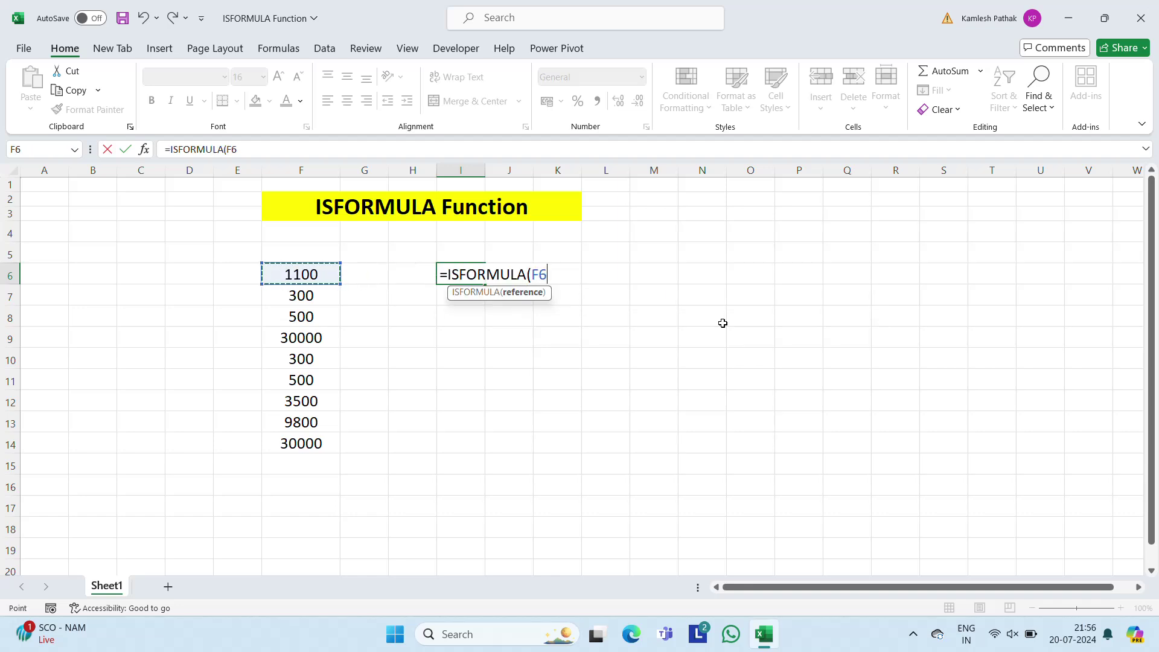
pyautogui.press('Return')
# - Copy the ISFORMULA formula from I6 down through I14, alongside the values in column F
pyautogui.press('Up')
pyautogui.hotkey('ctrl', 'c')
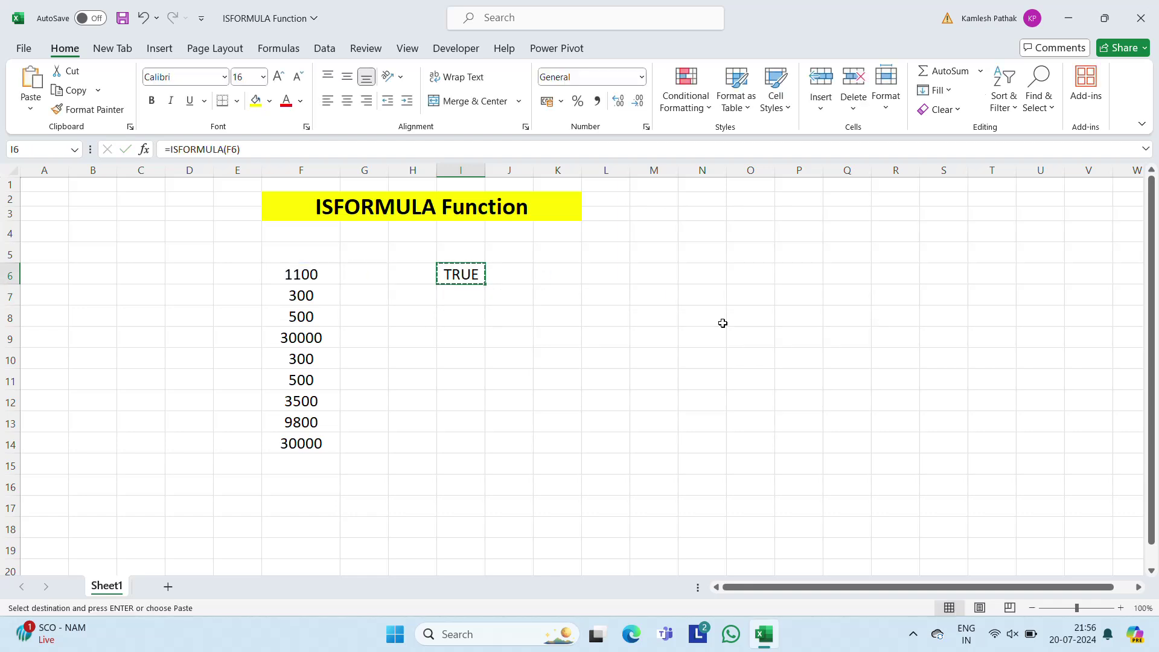
pyautogui.press('Left')
pyautogui.press('Left')
pyautogui.press('Left')
pyautogui.hotkey('ctrl', 'Down')
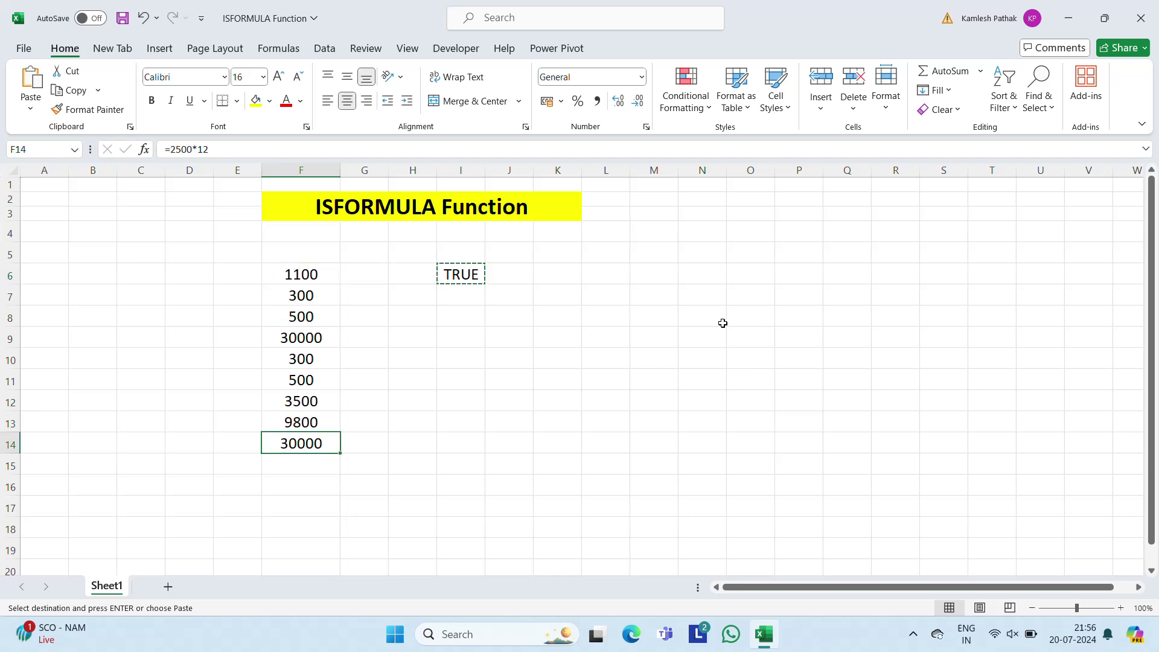
pyautogui.press('Right')
pyautogui.press('Right')
pyautogui.press('Right')
pyautogui.hotkey('ctrl', 'shift', 'Up')
pyautogui.hotkey('ctrl', 'v')
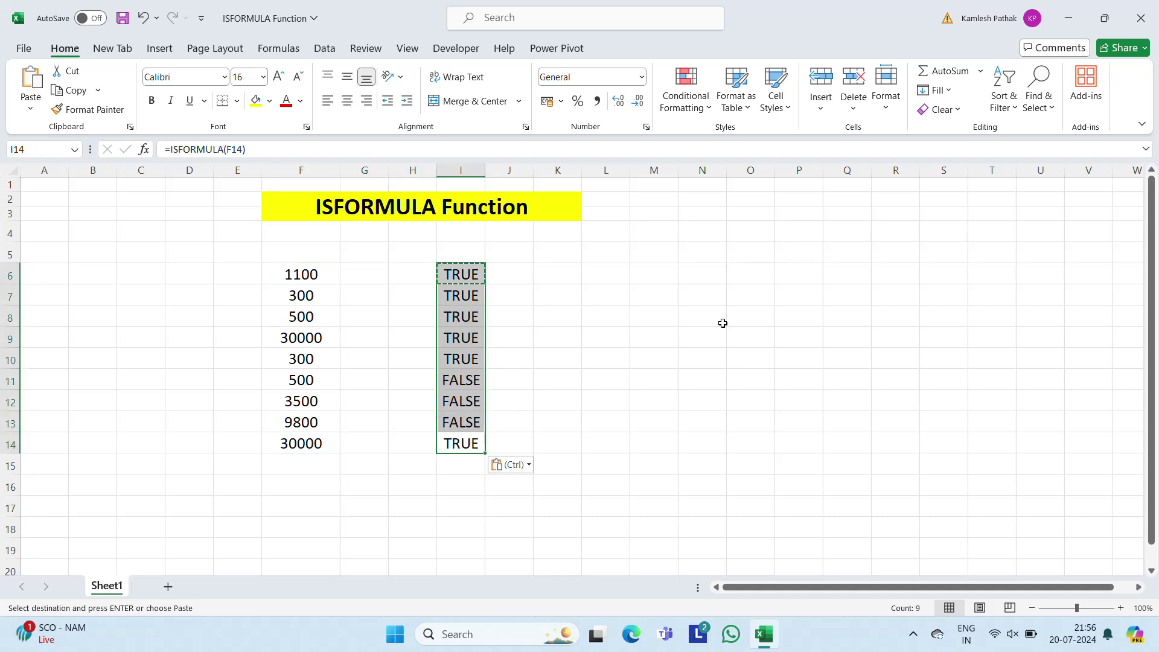
pyautogui.press('Escape')
# - Highlight the range F6:I10 with a yellow fill
pyautogui.hotkey('ctrl', 'Up')
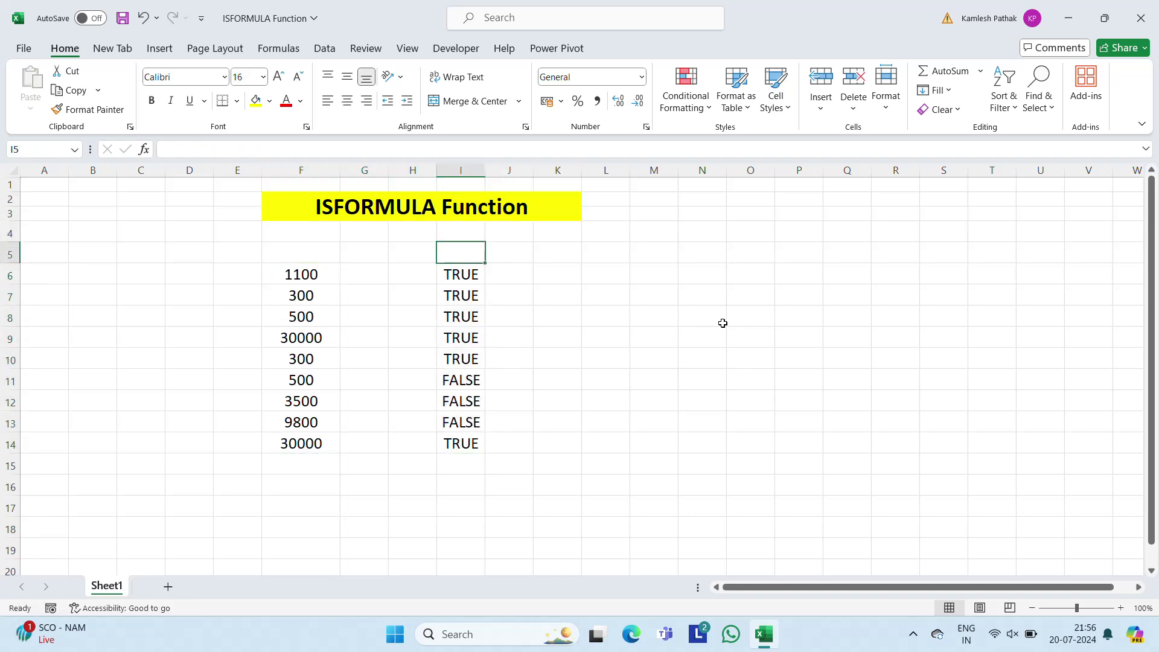
pyautogui.hotkey('ctrl', 'Down')
pyautogui.hotkey('ctrl', 'Left')
pyautogui.hotkey('shift', 'Down')
pyautogui.hotkey('shift', 'Down')
pyautogui.hotkey('shift', 'Down')
pyautogui.hotkey('shift', 'Down')
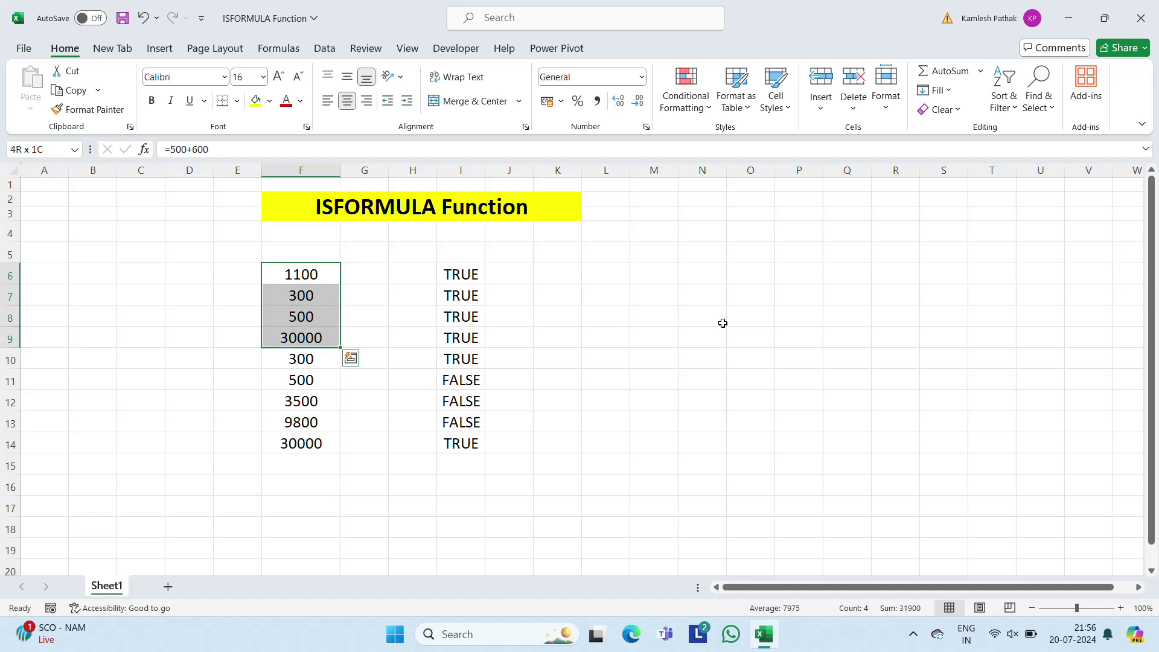
pyautogui.hotkey('shift', 'Right')
pyautogui.hotkey('shift', 'Right')
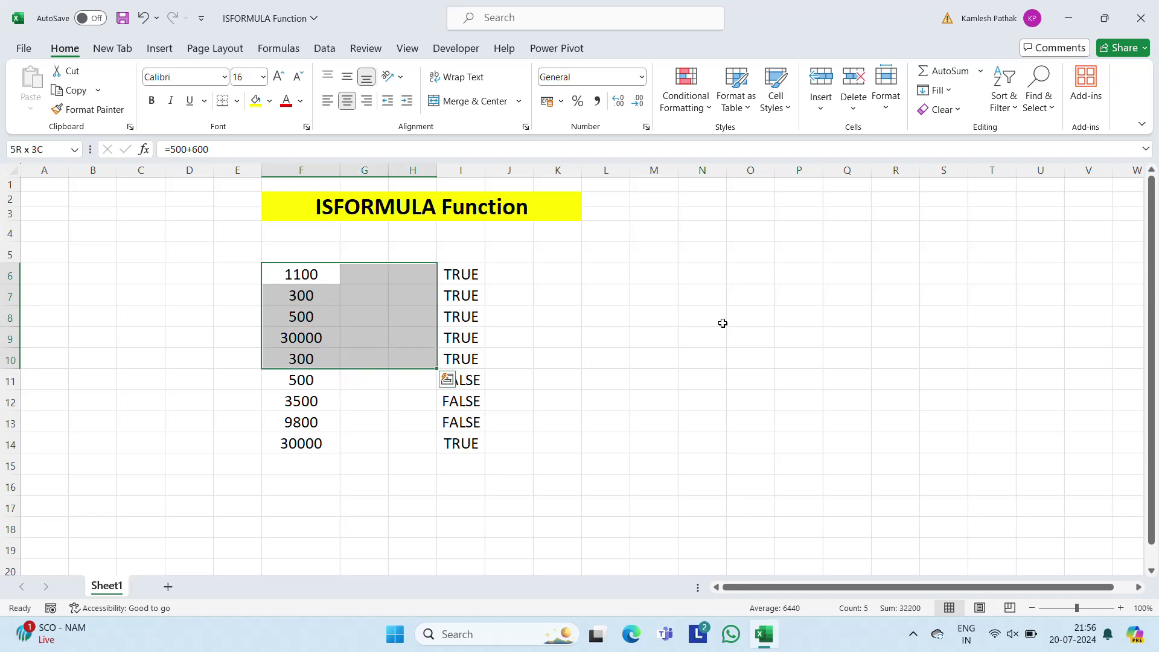
pyautogui.hotkey('shift', 'Right')
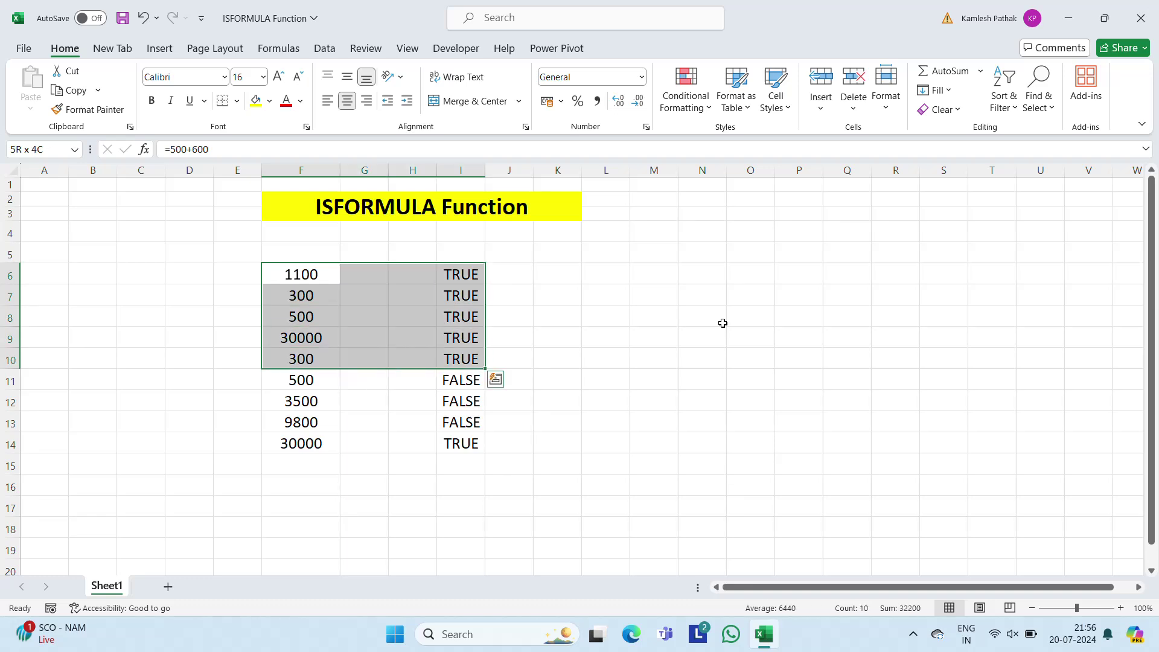
pyautogui.click(256, 102)
pyautogui.click(480, 282)
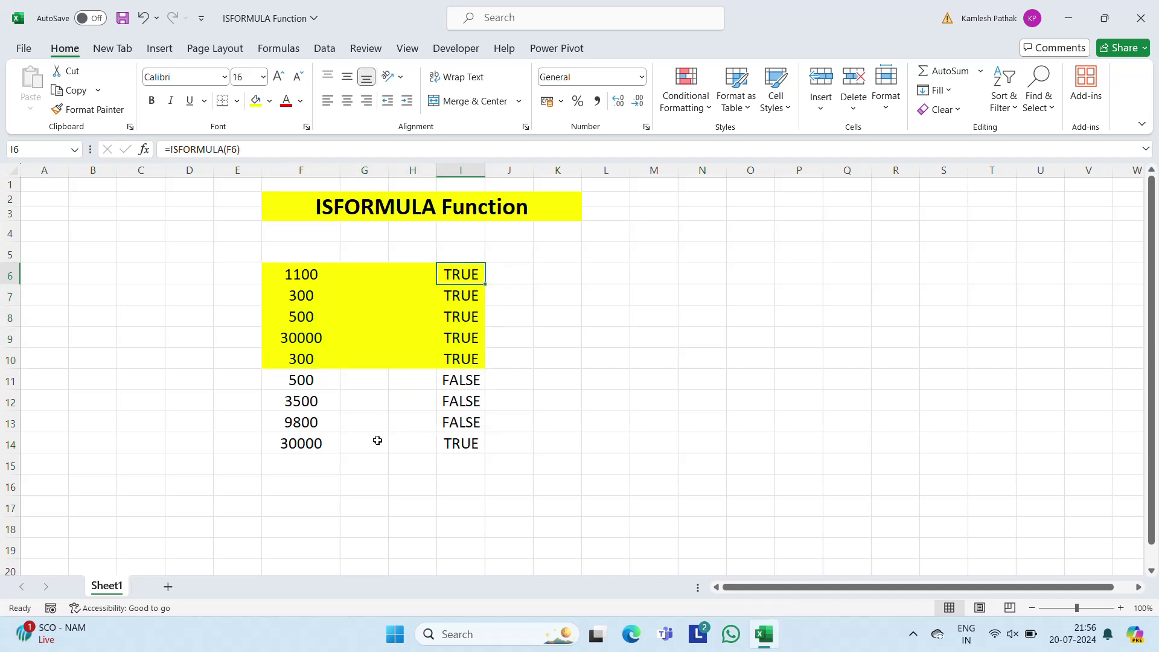
# - Highlight the range F14:I14 with a yellow fill
pyautogui.click(307, 445)
pyautogui.hotkey('shift', 'Right')
pyautogui.hotkey('shift', 'Right')
pyautogui.hotkey('shift', 'Right')
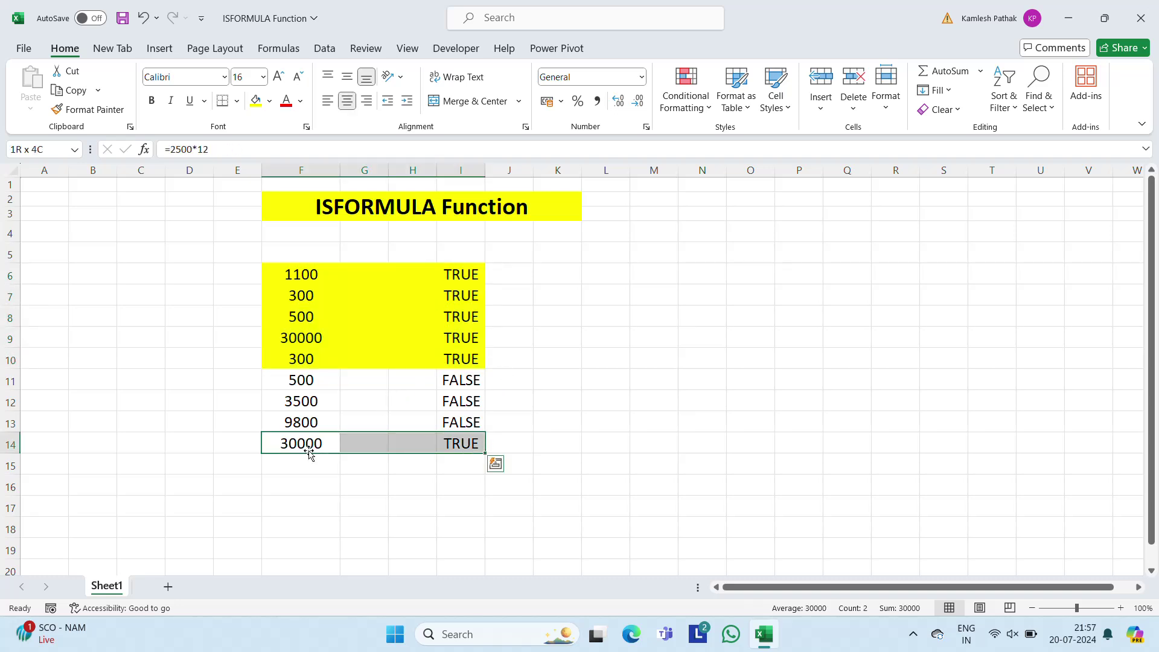
pyautogui.click(255, 102)
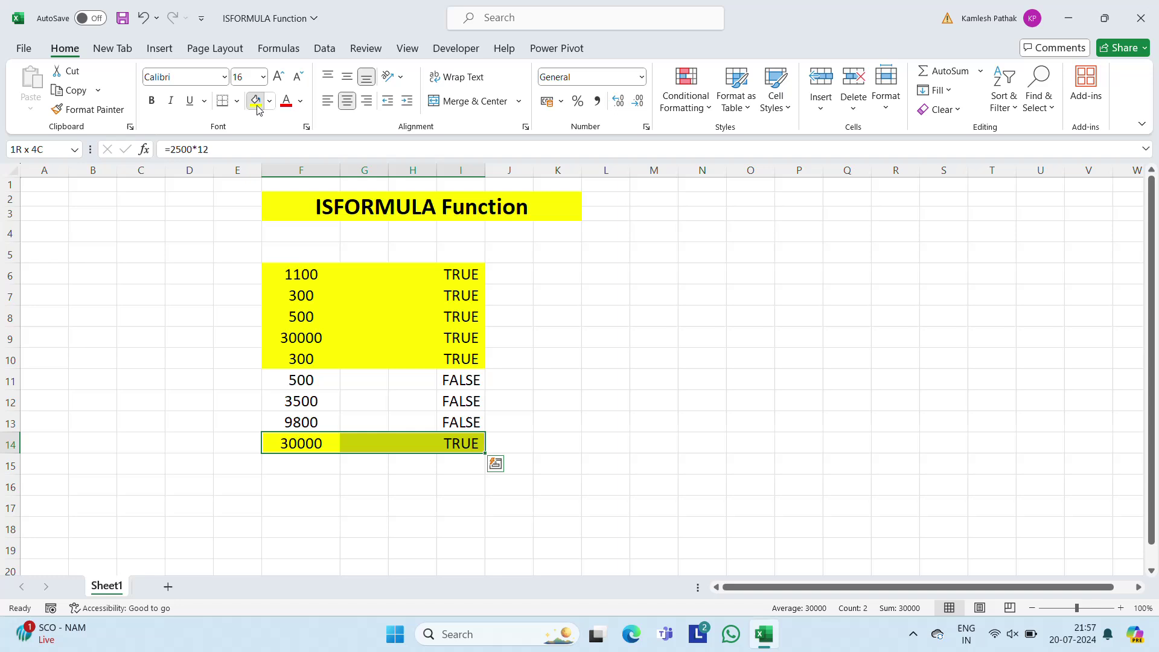
# - Examine the formulas in the highlighted cells F6 to F10 one after another in edit mode
pyautogui.click(305, 275)
pyautogui.press('F2')
pyautogui.press('Return')
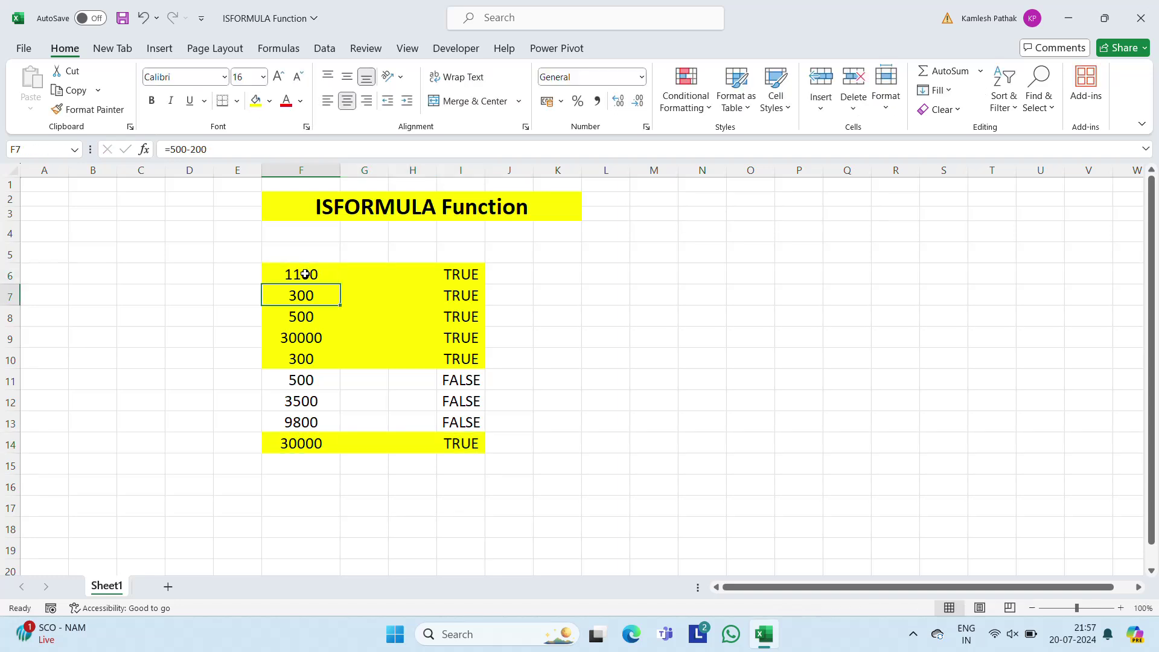
pyautogui.press('F2')
pyautogui.press('Return')
pyautogui.press('F2')
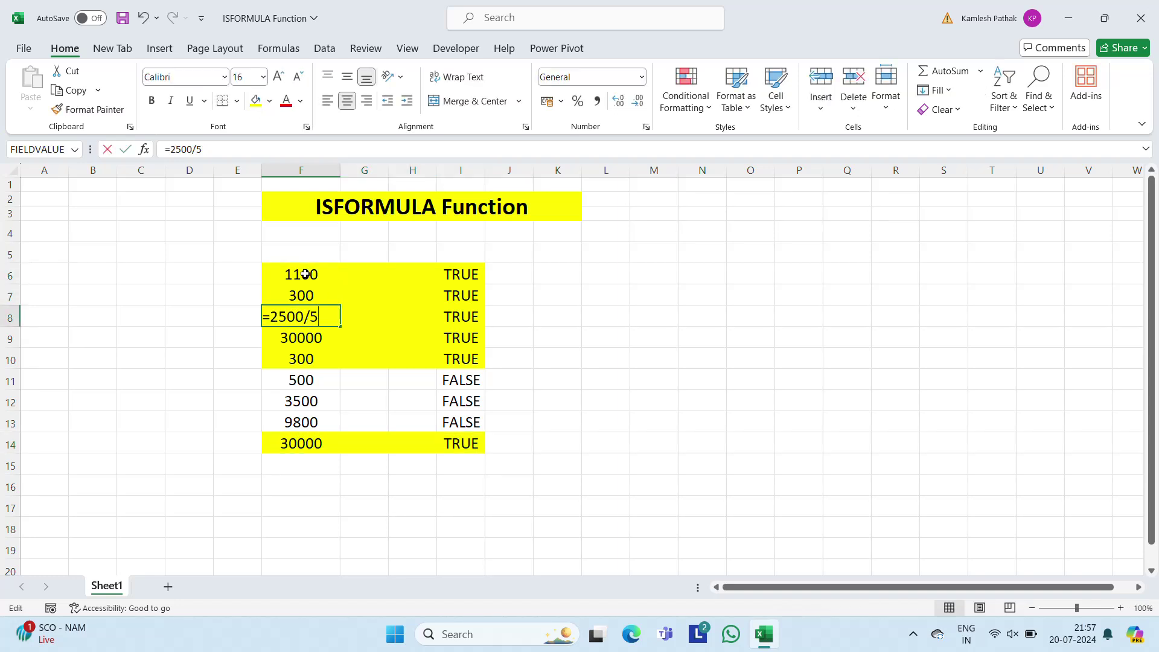
pyautogui.press('Escape')
pyautogui.press('Return')
pyautogui.press('F2')
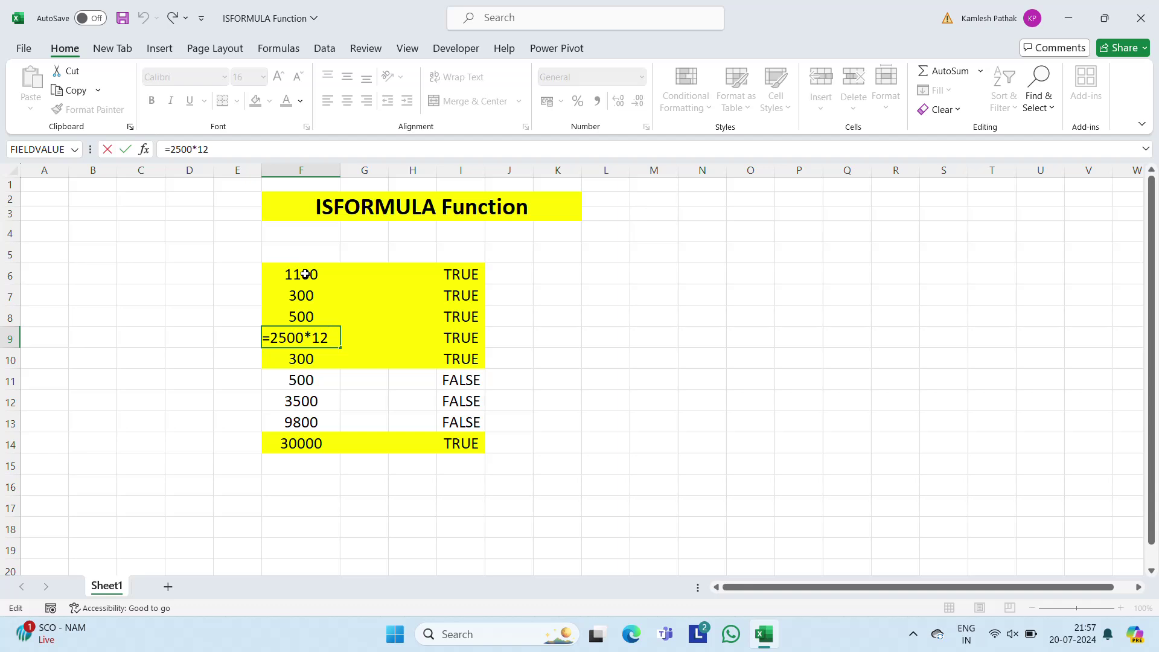
pyautogui.press('Return')
pyautogui.press('F2')
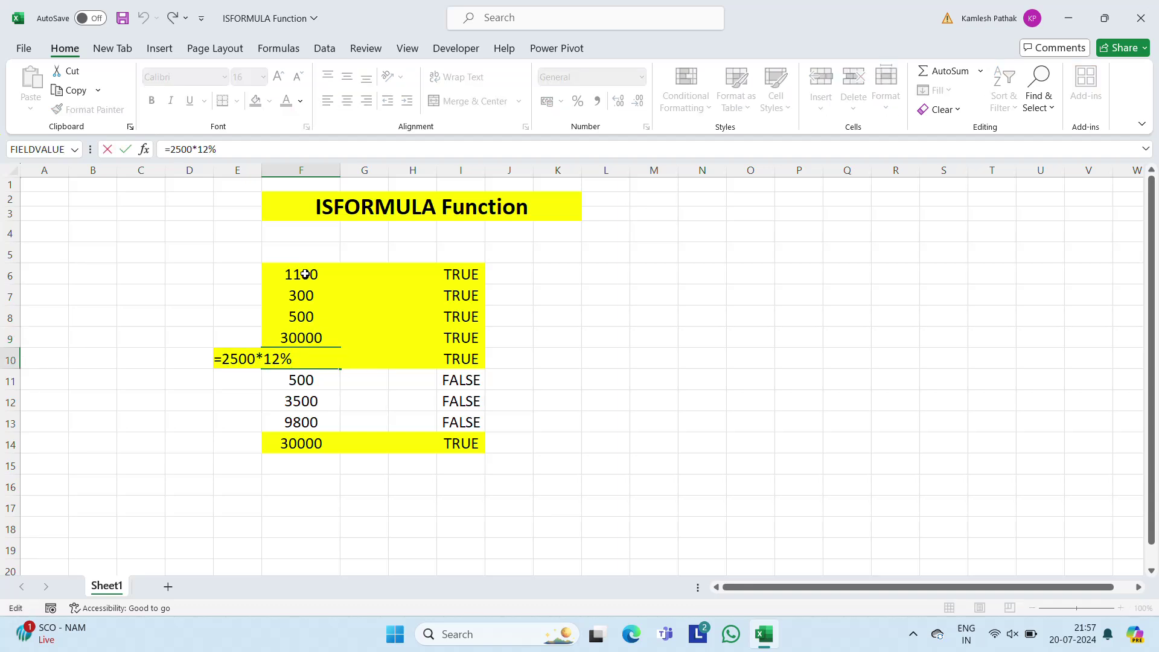
pyautogui.press('Return')
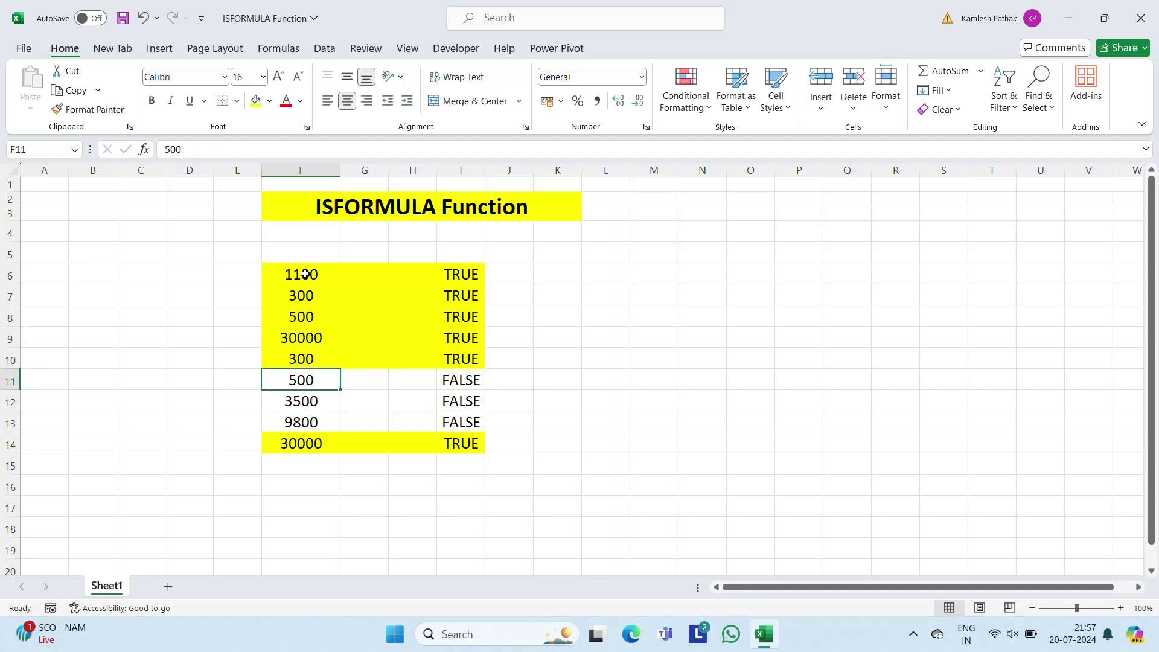
# - Examine the contents of cells F11 to F13 in edit mode and compare each with its ISFORMULA result in column I
pyautogui.press('F2')
pyautogui.press('Escape')
pyautogui.press('Right')
pyautogui.press('Right')
pyautogui.press('Right')
pyautogui.press('Left')
pyautogui.press('Left')
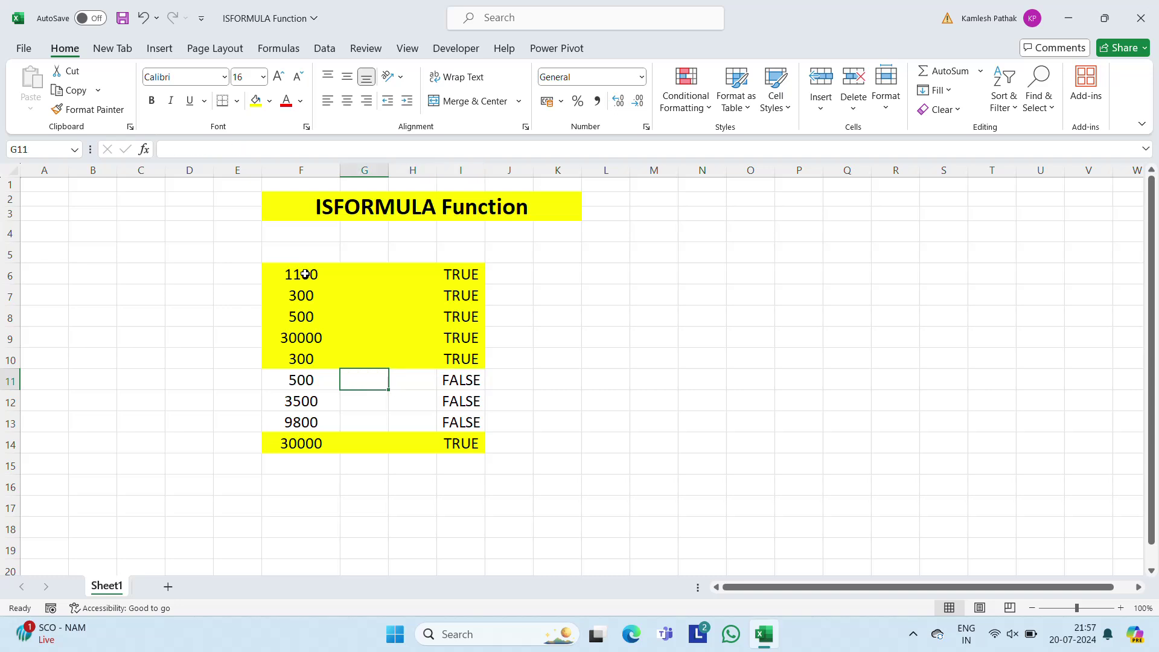
pyautogui.press('Left')
pyautogui.press('Down')
pyautogui.press('F2')
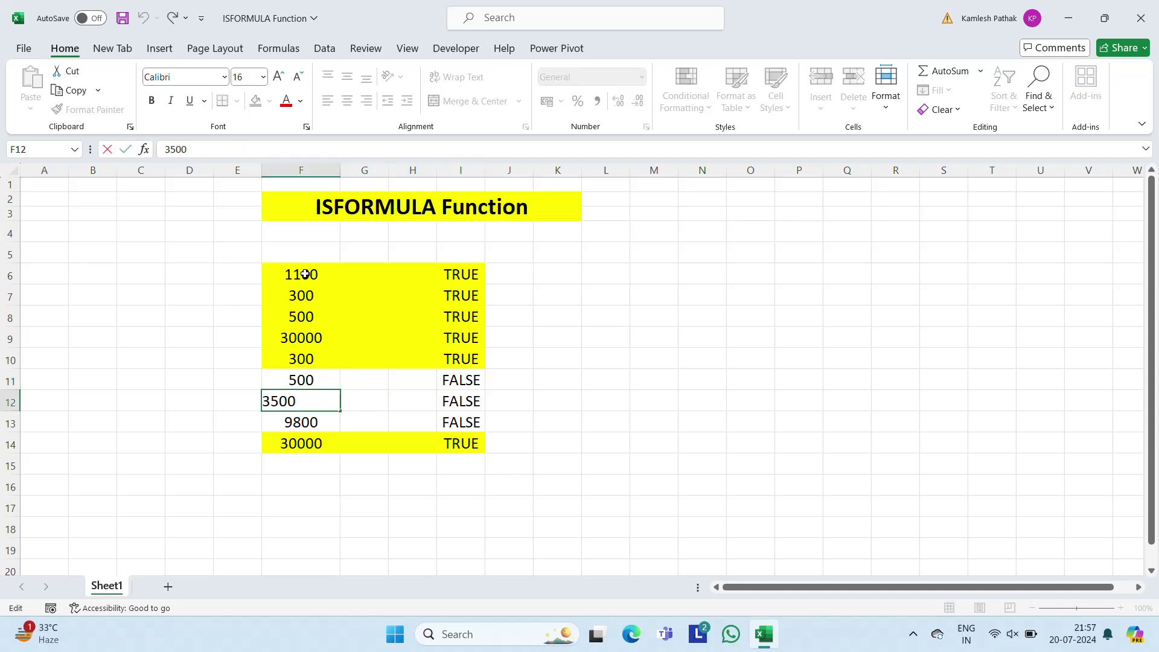
pyautogui.press('Escape')
pyautogui.press('Right')
pyautogui.press('Right')
pyautogui.press('Down')
pyautogui.press('Left')
pyautogui.press('Left')
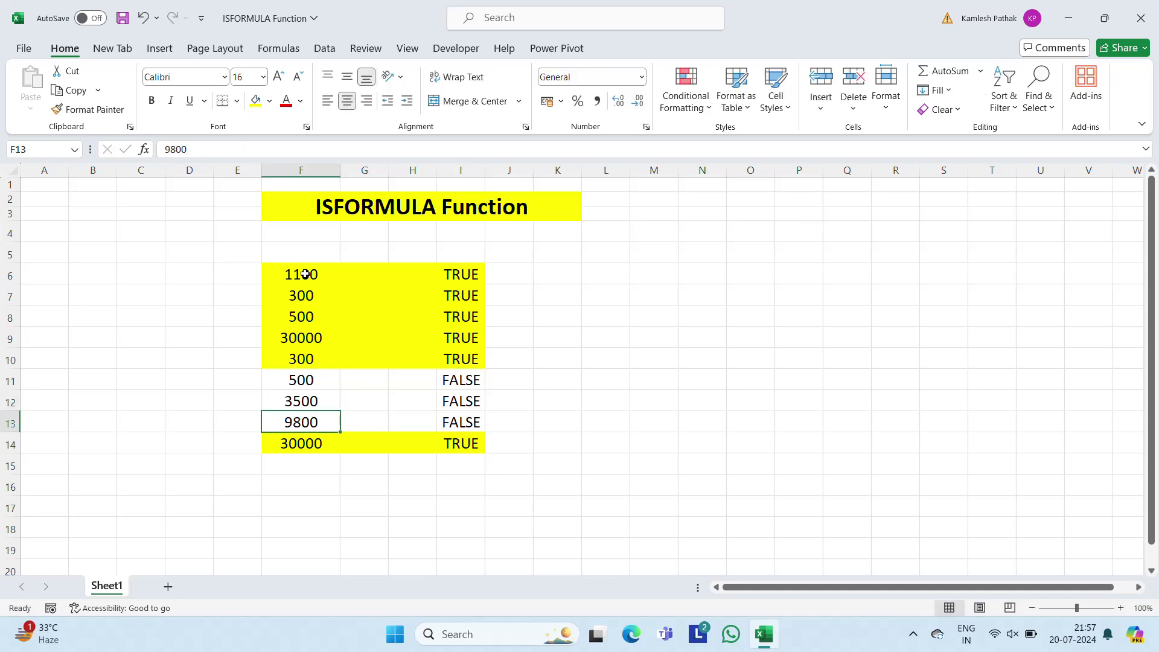
pyautogui.press('F2')
pyautogui.press('Escape')
pyautogui.press('Right')
pyautogui.press('Right')
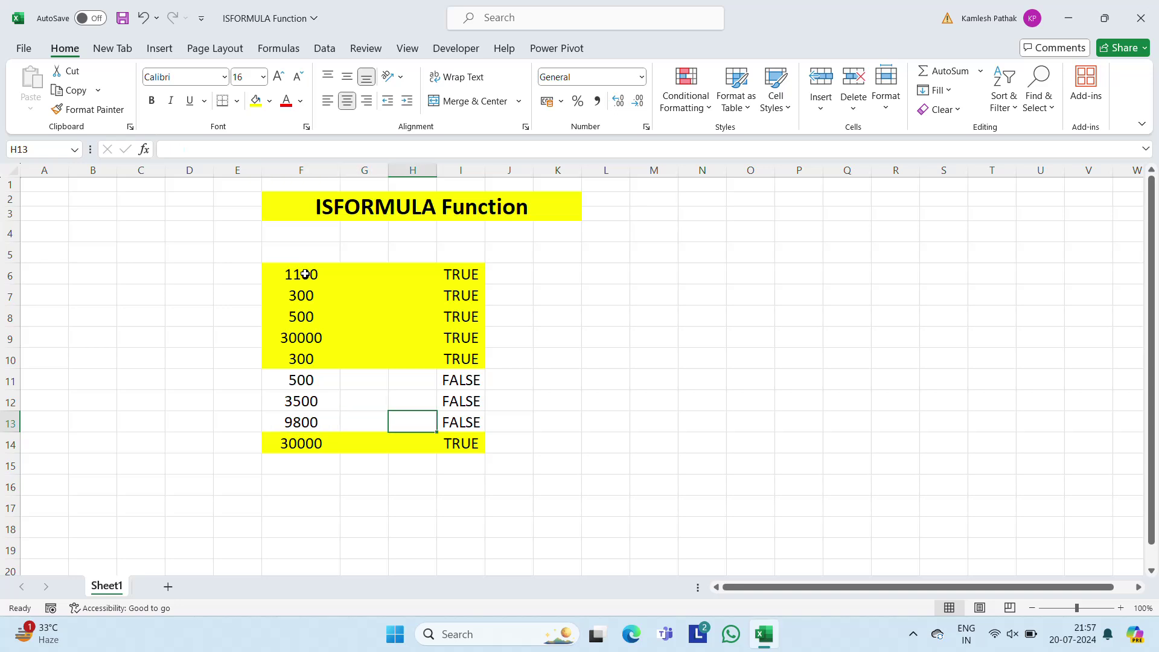
pyautogui.press('Right')
# - Examine the formula in the highlighted cell F14 in edit mode and compare it with its result in I14
pyautogui.press('Down')
pyautogui.press('Left')
pyautogui.press('Left')
pyautogui.press('Left')
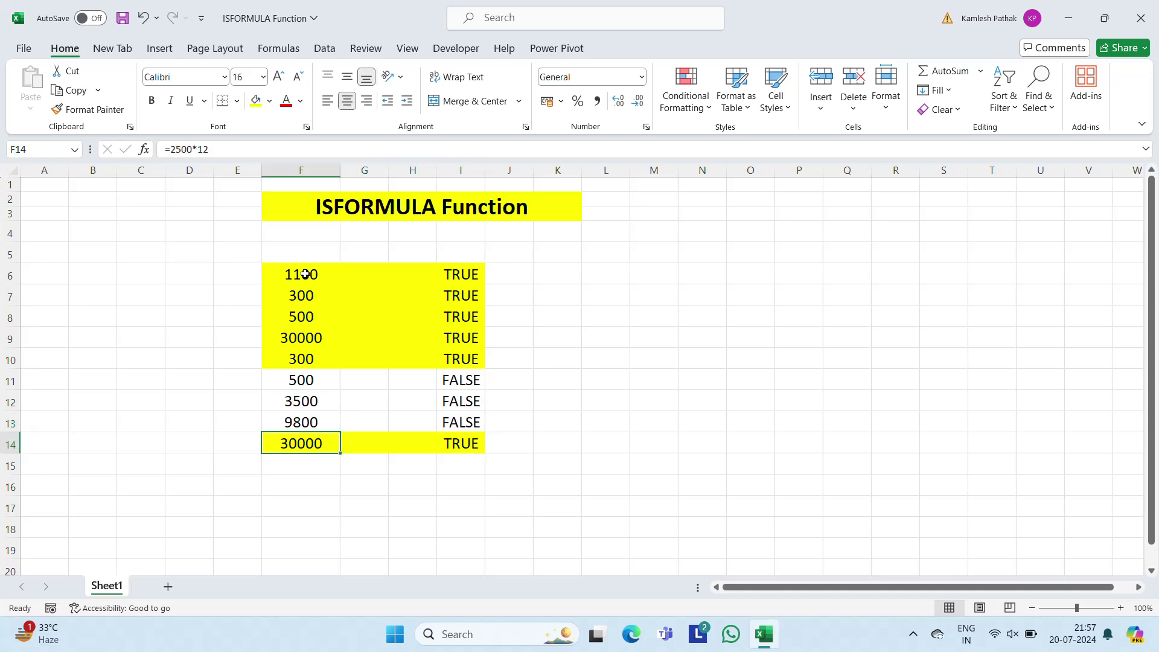
pyautogui.press('F2')
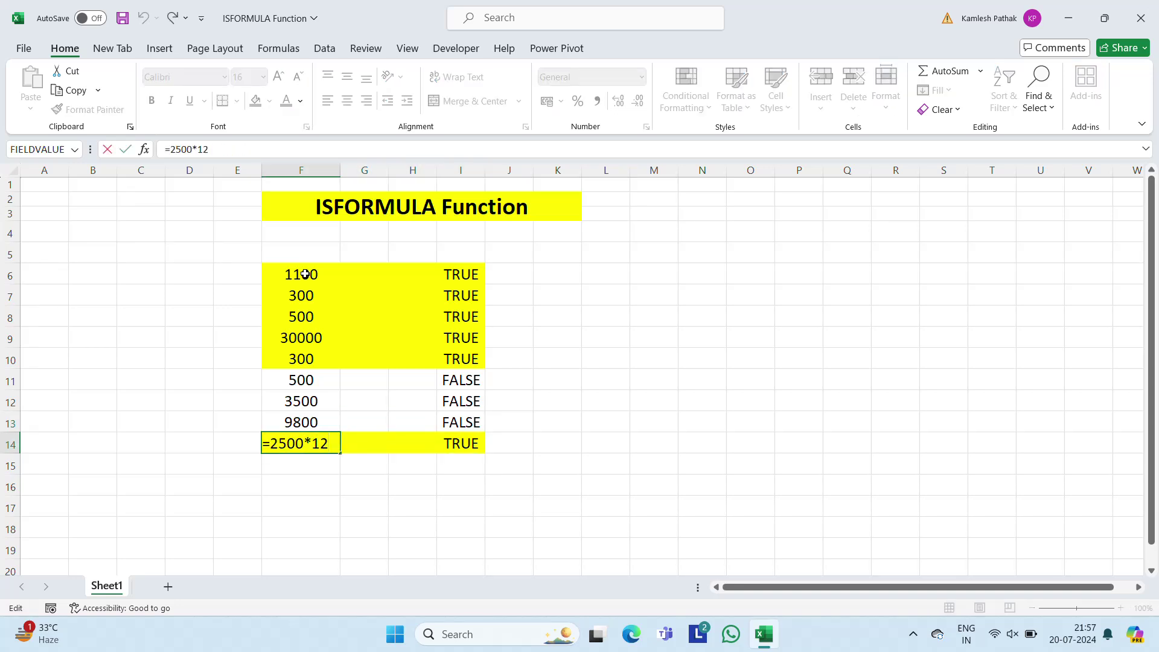
pyautogui.press('Escape')
pyautogui.press('Right')
pyautogui.press('Right')
pyautogui.press('Right')
# - Review the ISFORMULA formulas in column I from row 14 up to row 6
pyautogui.press('Up')
pyautogui.press('Up')
pyautogui.press('Up')
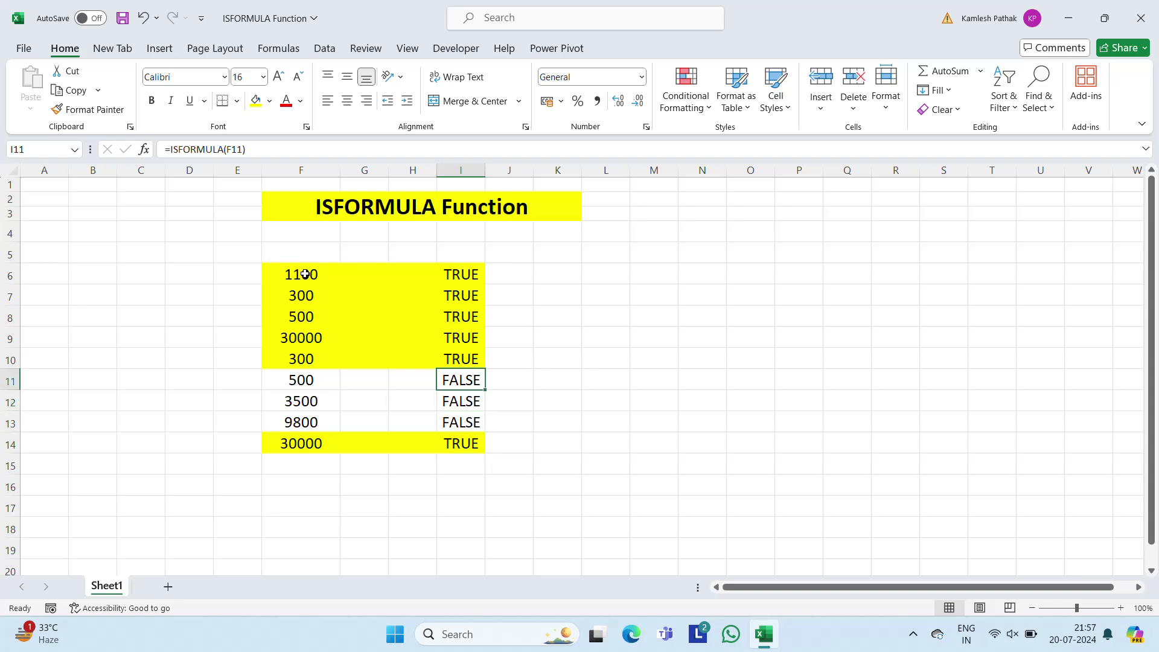
pyautogui.press('Up')
pyautogui.press('Up')
pyautogui.press('Up')
pyautogui.press('Up')
pyautogui.press('Up')
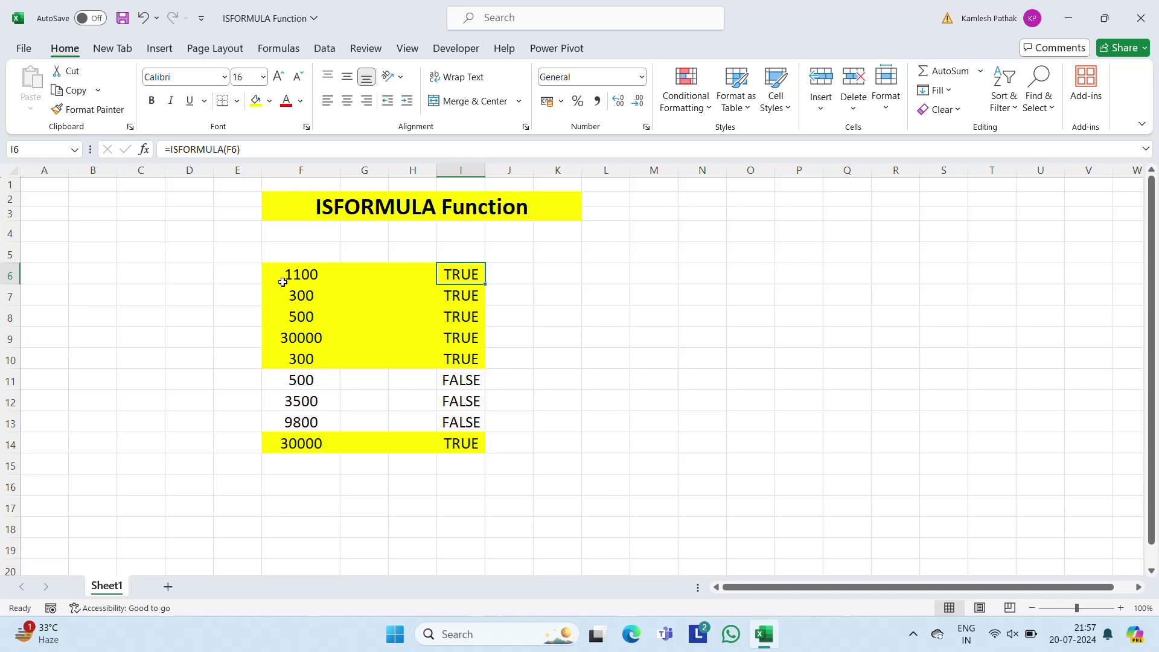
# - Check the formula in F6 against its result in I6 and review the ISFORMULA results down to I11
pyautogui.click(283, 282)
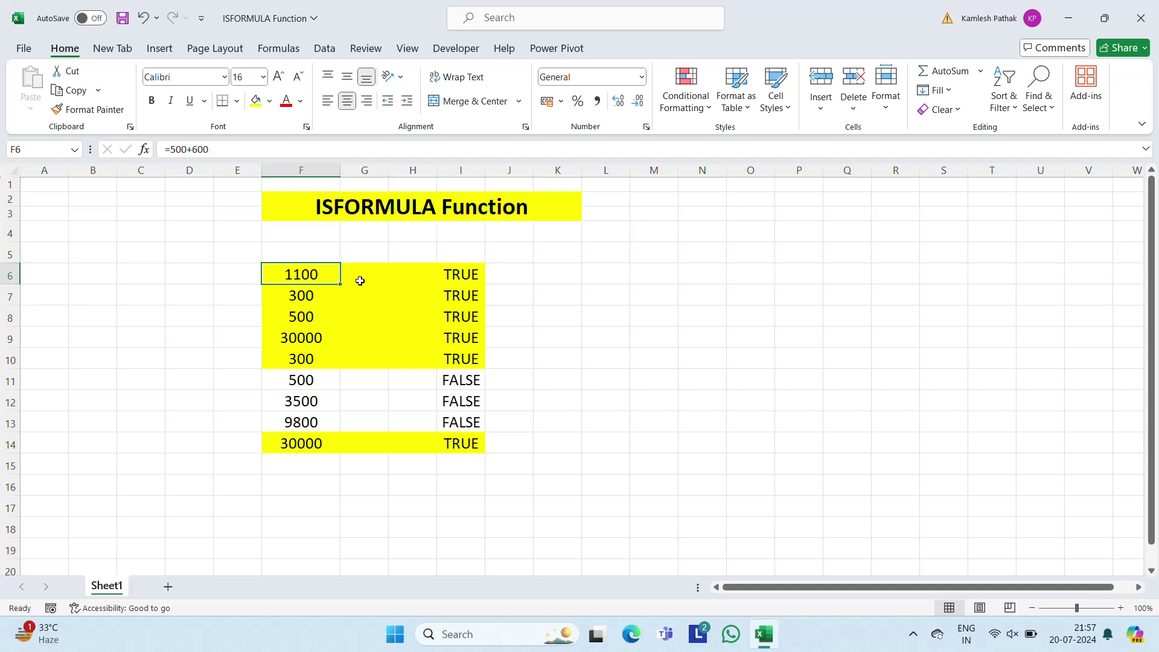
pyautogui.press('Right')
pyautogui.press('Right')
pyautogui.press('Right')
pyautogui.press('Down')
pyautogui.press('Down')
pyautogui.press('Down')
pyautogui.press('Down')
pyautogui.press('Down')
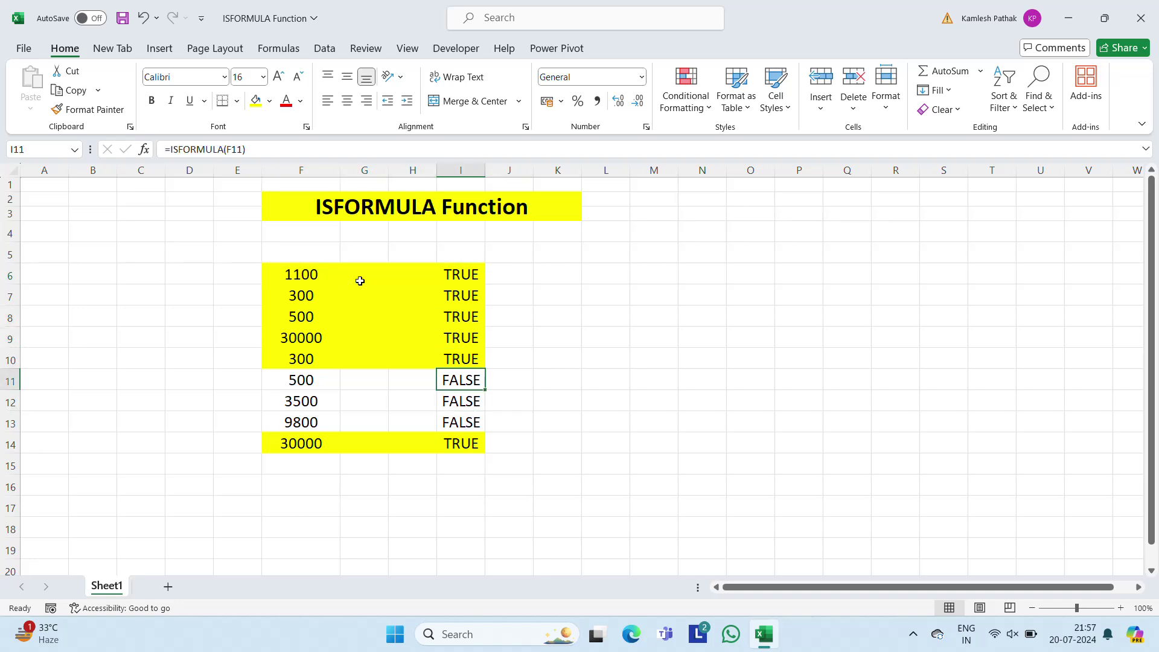
# - Compare the number in F11 with its ISFORMULA result in I11
pyautogui.press('Left')
pyautogui.press('Left')
pyautogui.press('Left')
pyautogui.press('Right')
pyautogui.press('Right')
pyautogui.press('Right')
pyautogui.press('Left')
pyautogui.press('Left')
pyautogui.press('Left')
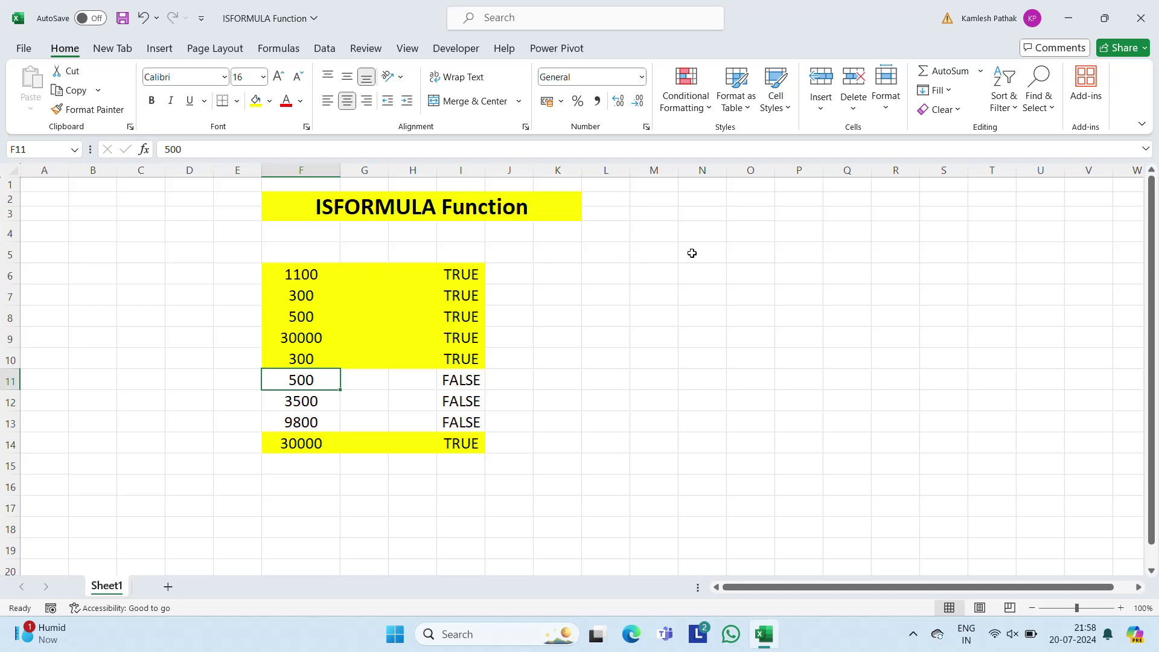
pyautogui.click(912, 635)
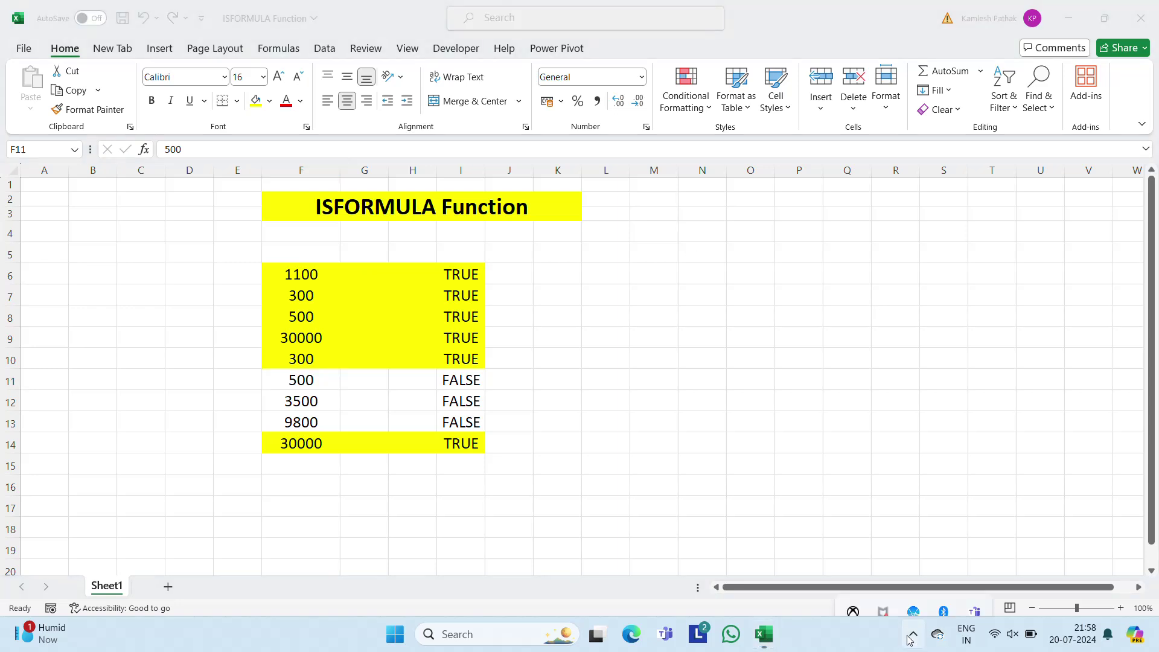
pyautogui.click(884, 588)
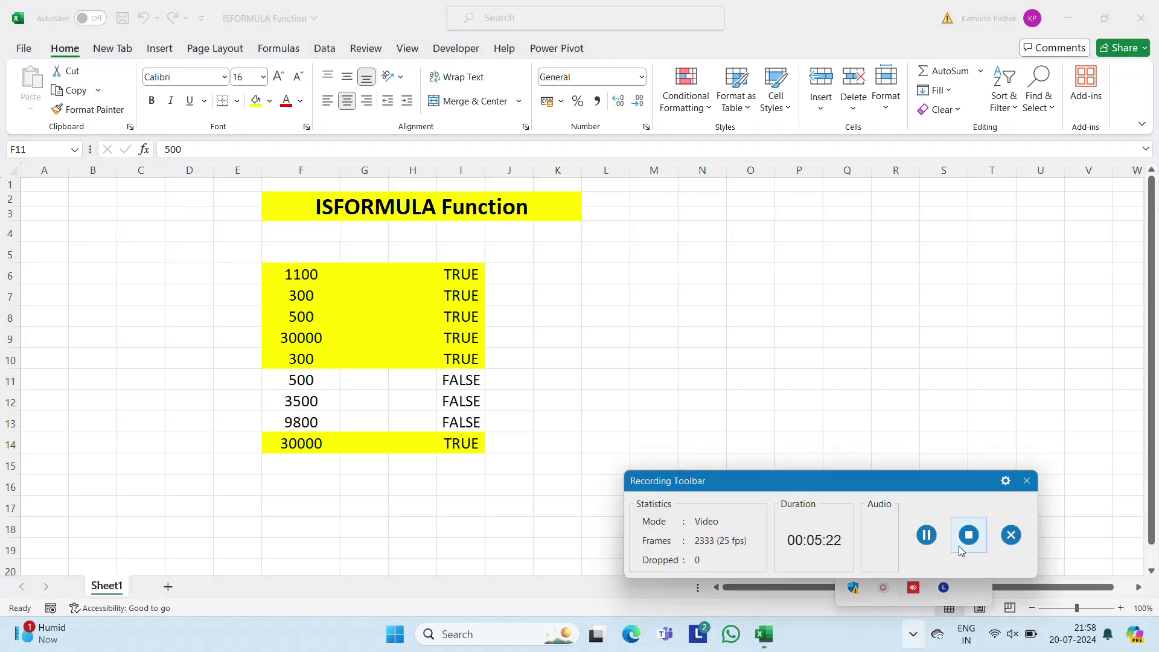